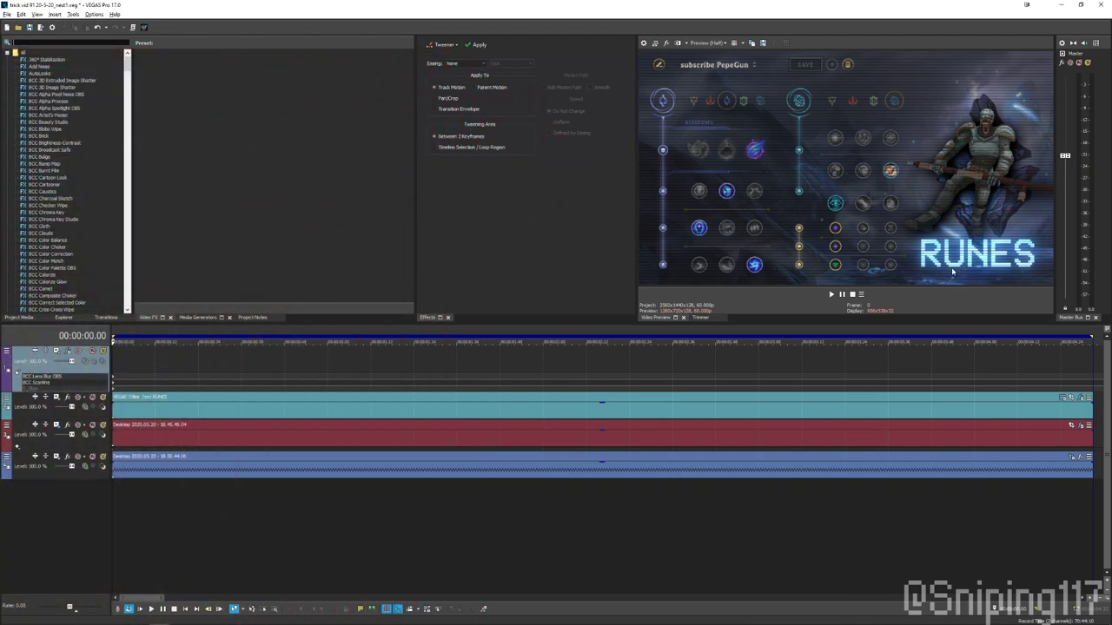
Play the runes title project from the start of the timeline.
key(space)
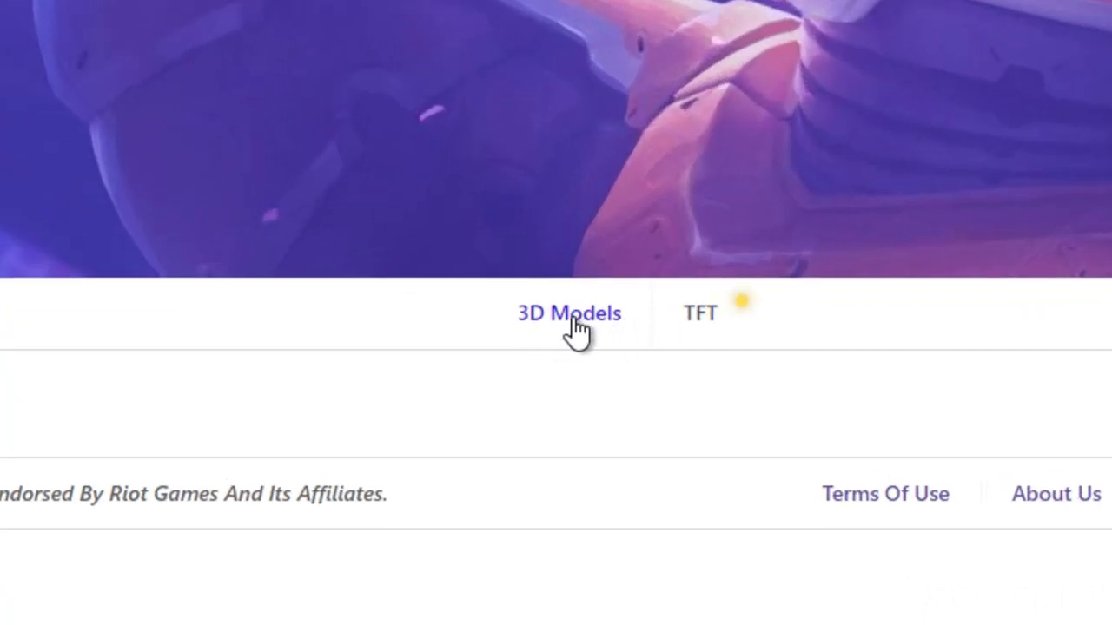
Open the 3D Models page on teemo.gg and choose Udyr as the champion.
click(575, 323)
click(197, 109)
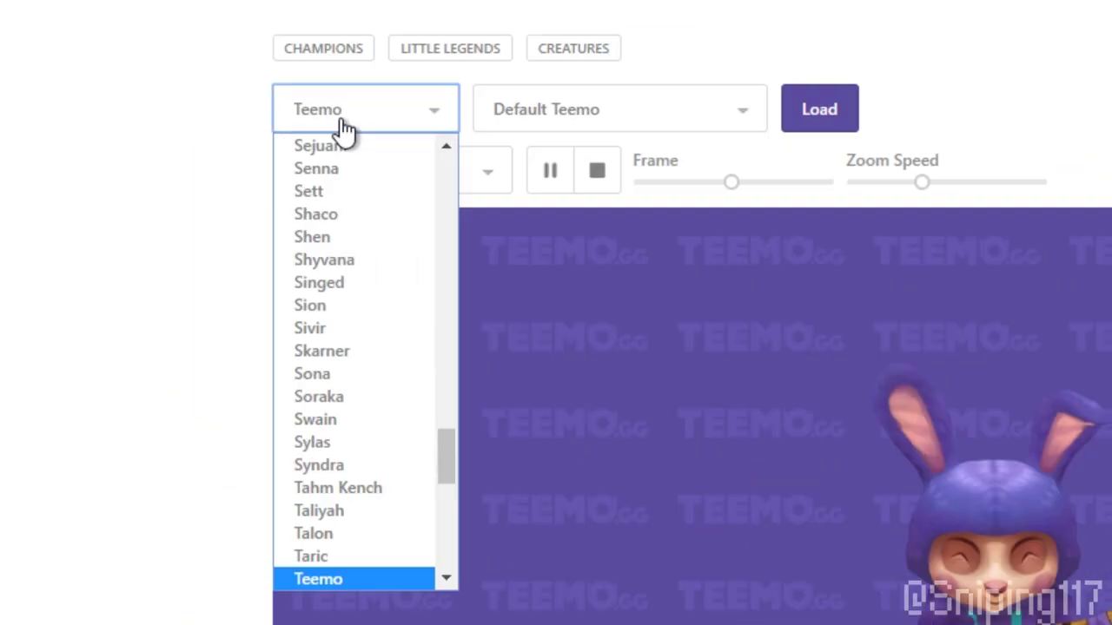
scroll(341, 231, up, 1)
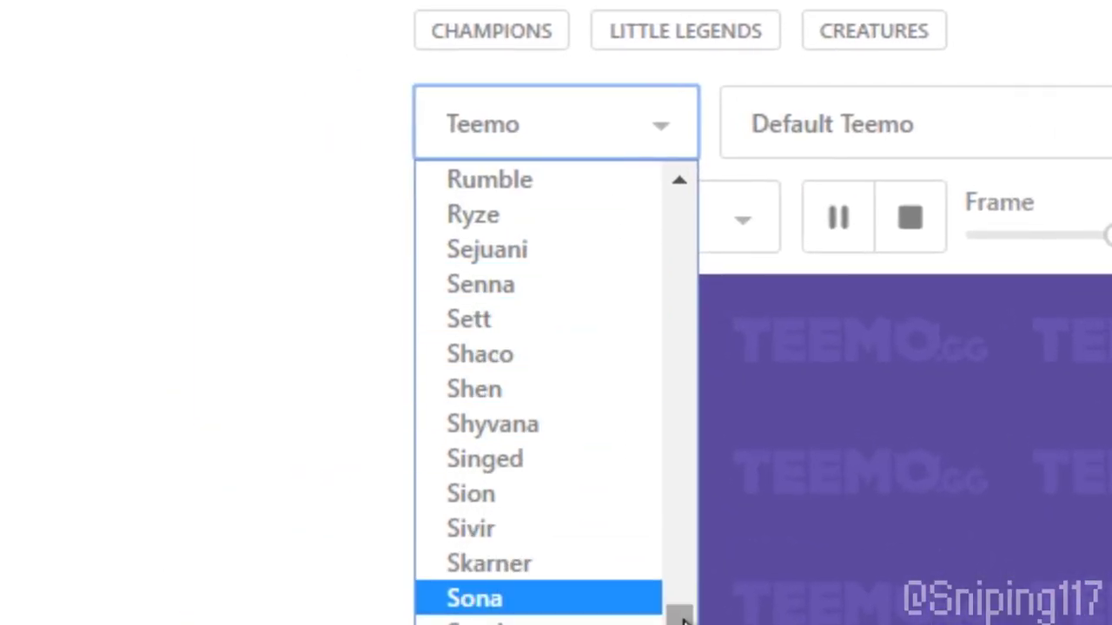
drag(683, 621, 683, 624)
key(u)
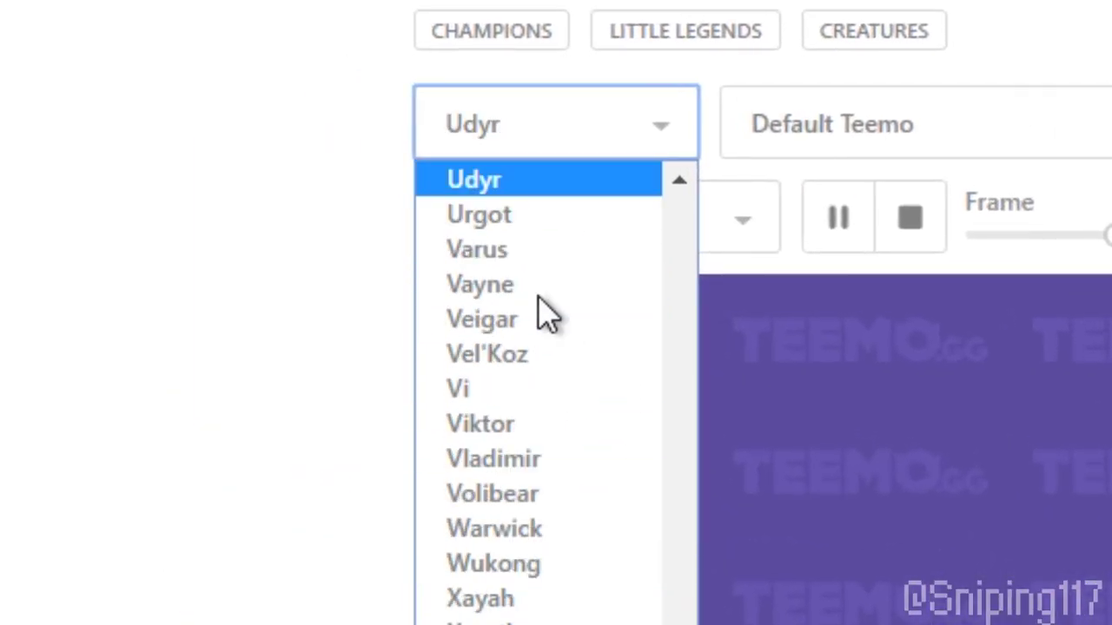
Choose the Spirit Guard Udyr skin and load its model.
click(869, 125)
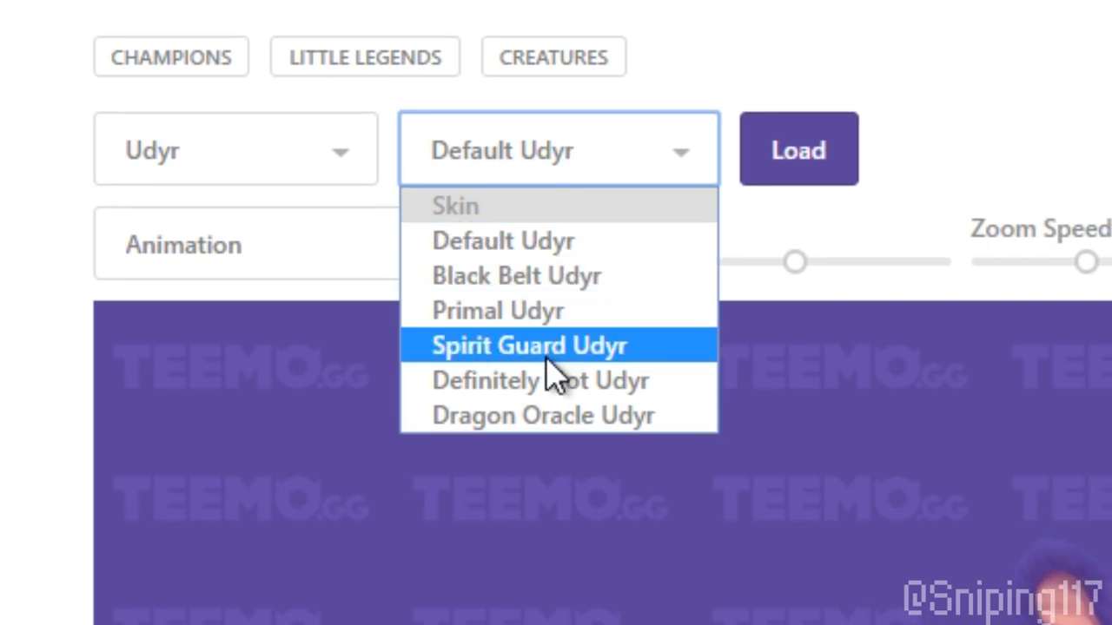
click(546, 360)
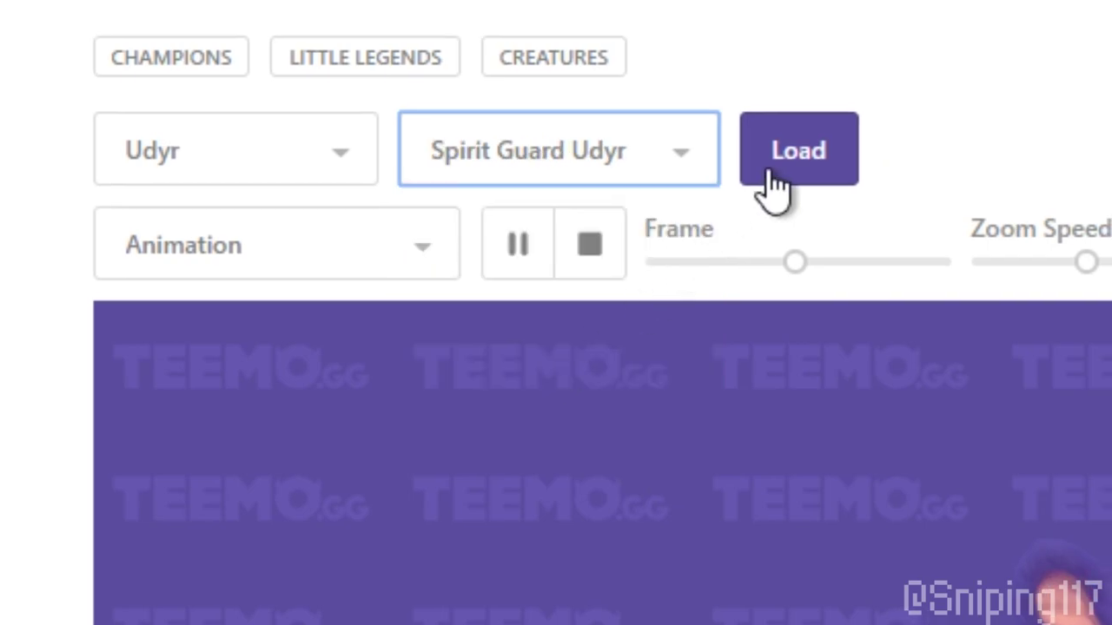
click(782, 169)
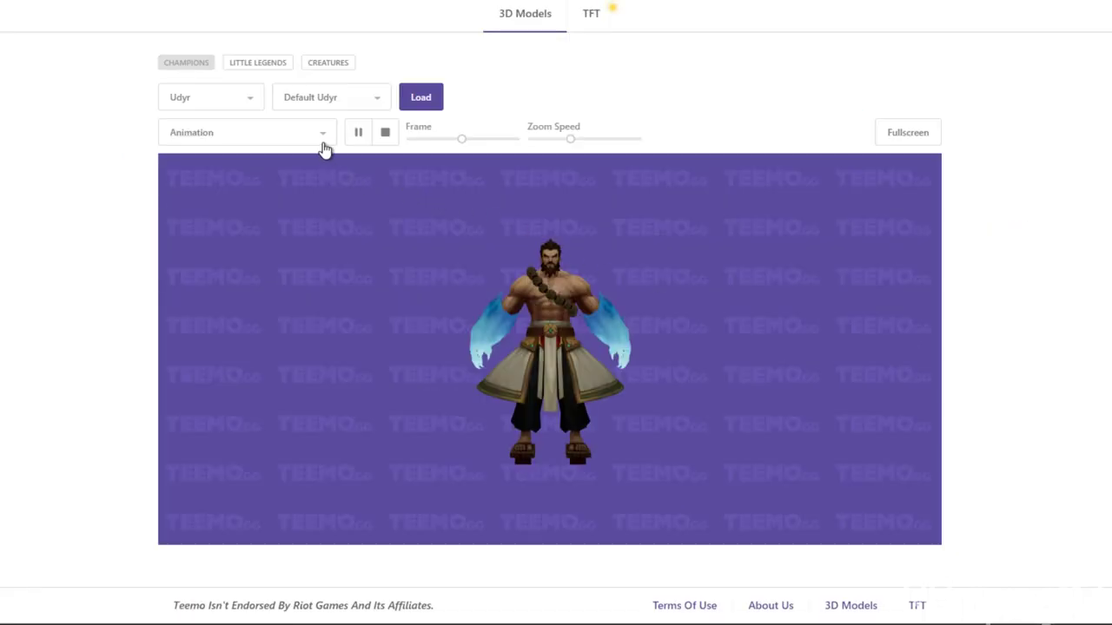
Play the Udyr_spirit_base_danceloop animation and show the model viewer in fullscreen.
click(322, 143)
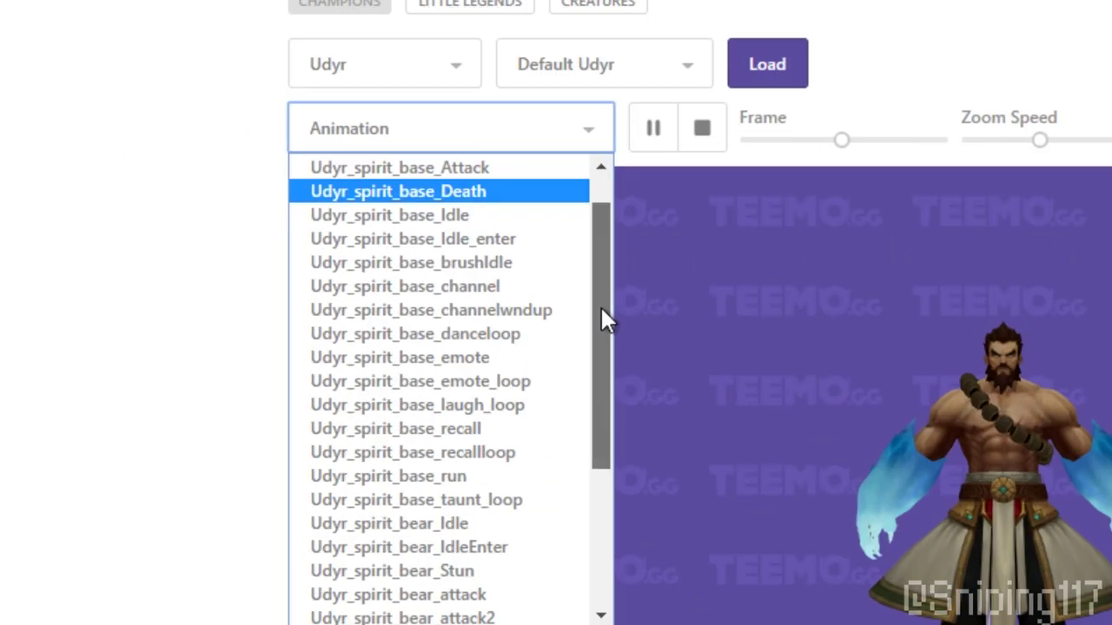
drag(330, 197, 325, 284)
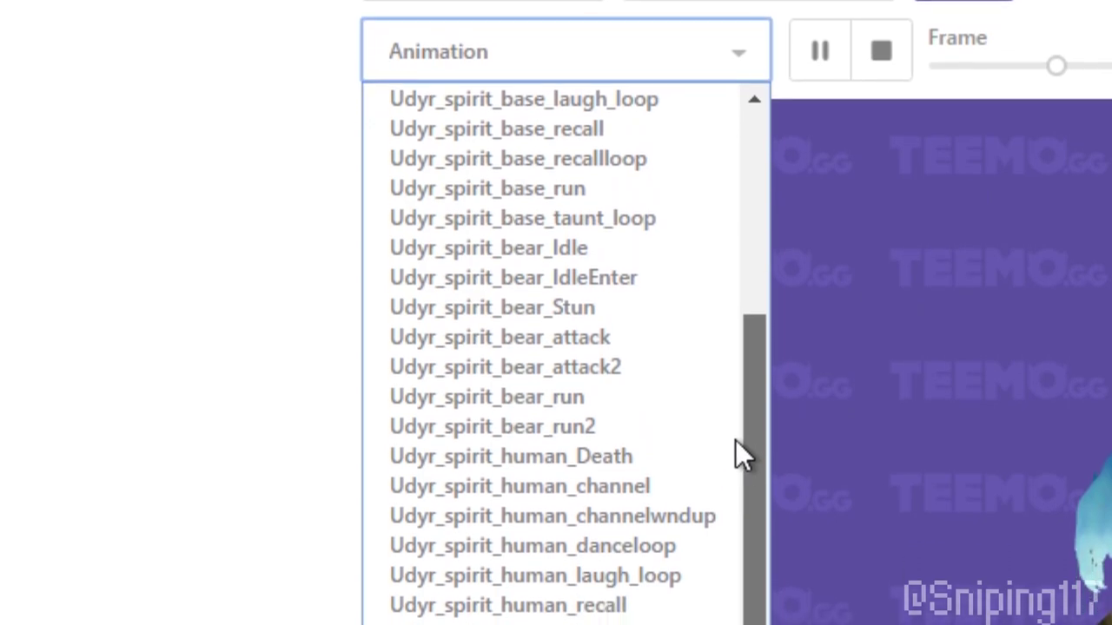
drag(735, 502, 754, 243)
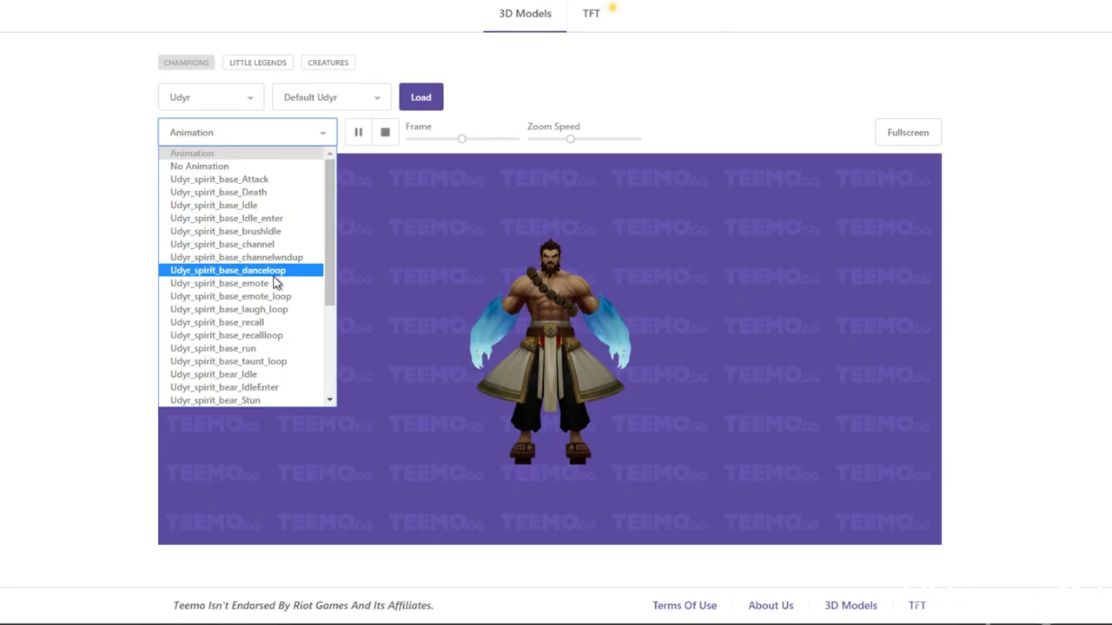
click(273, 274)
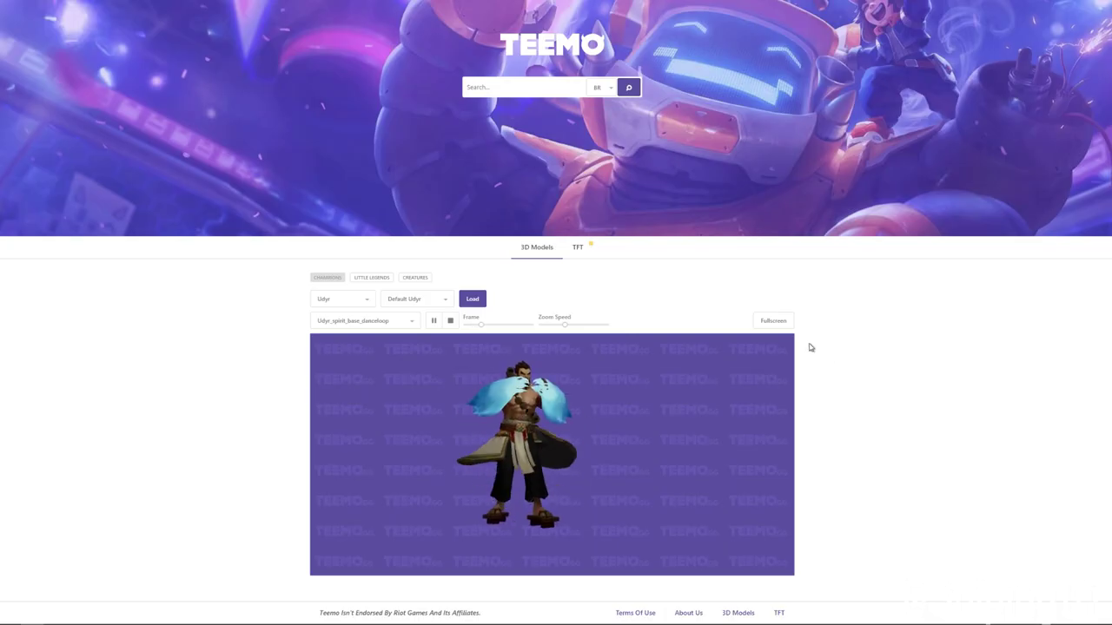
click(781, 329)
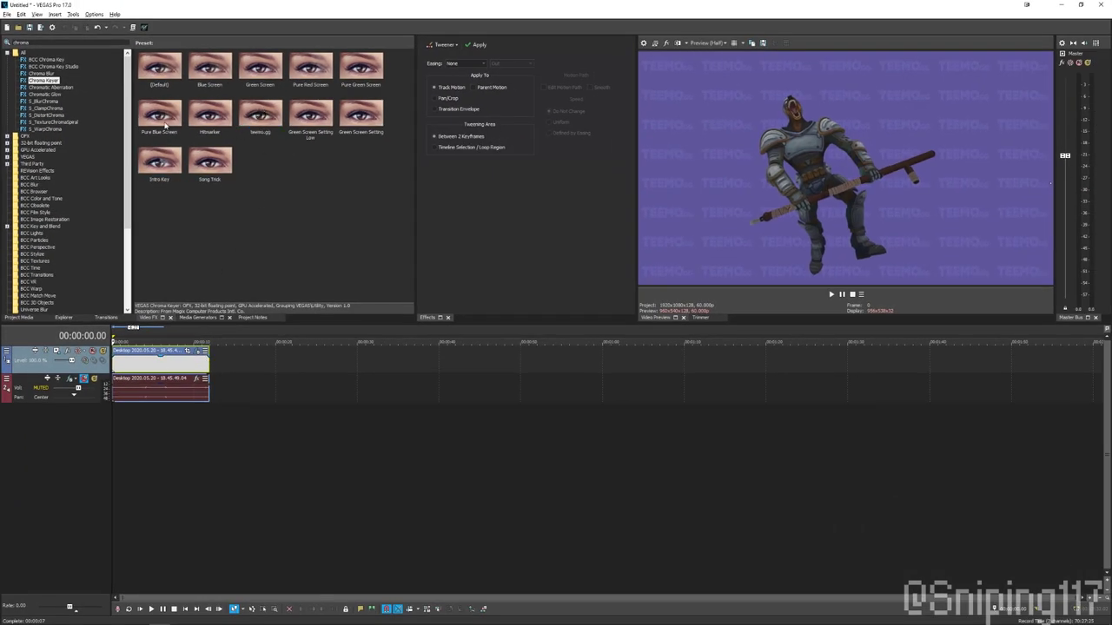
Open the video event's effects and use the teemo.gg preset for its VEGAS Chroma Keyer.
click(198, 351)
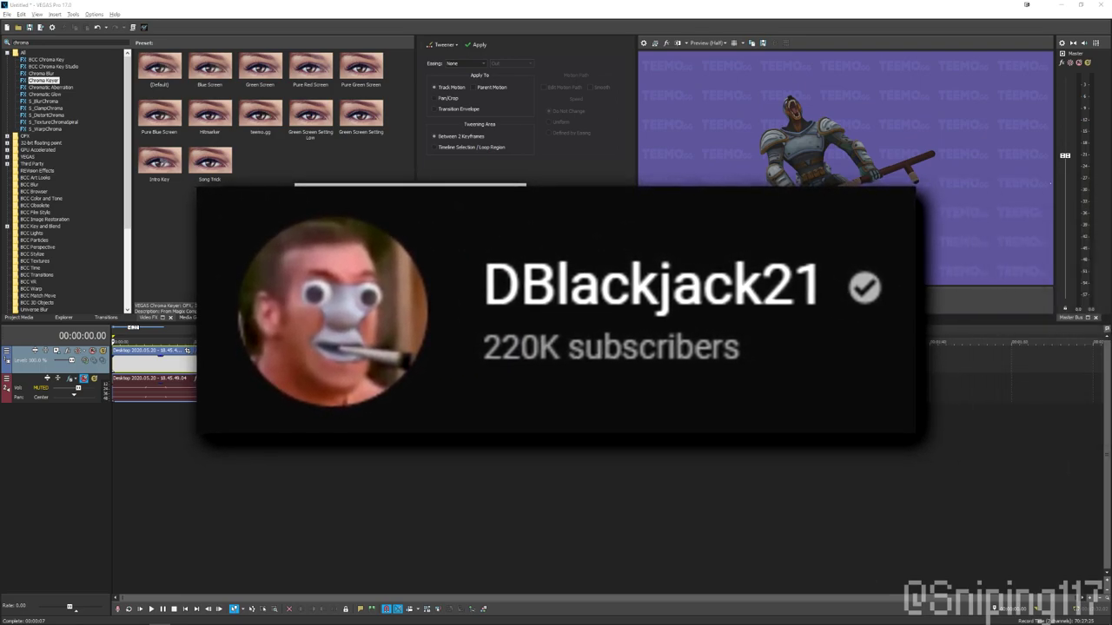
drag(410, 190, 437, 161)
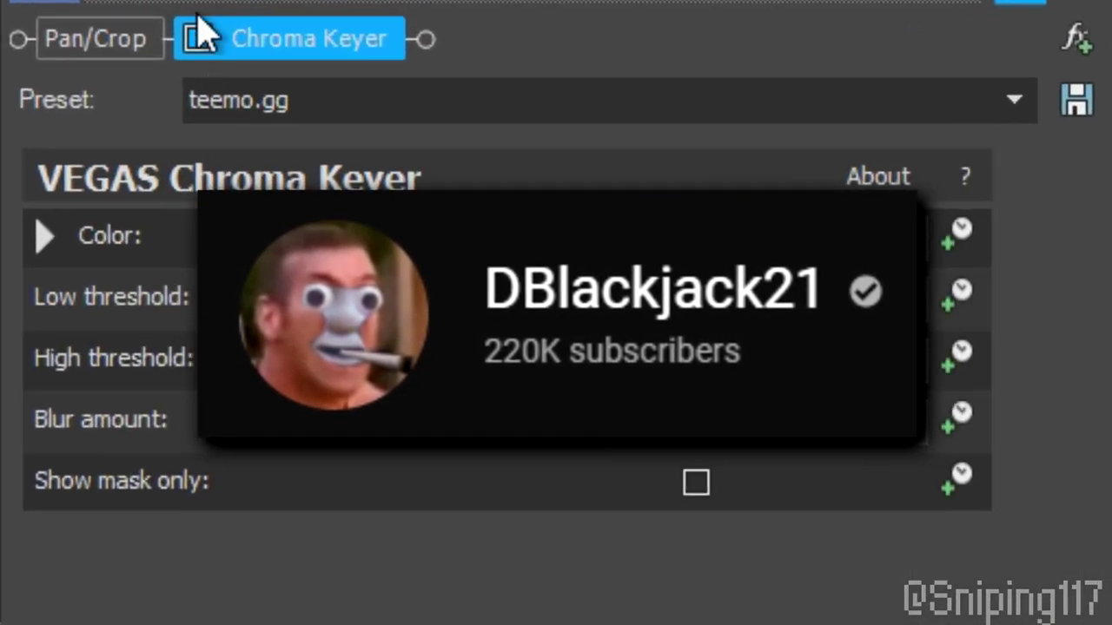
click(201, 32)
click(201, 32)
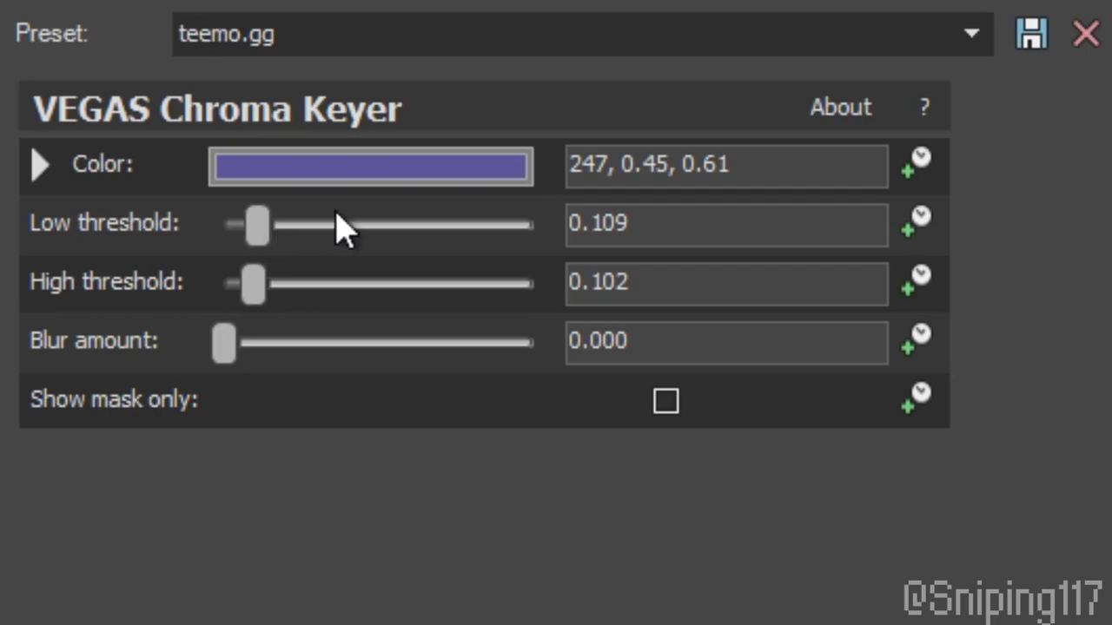
Try a low threshold of 0.000 and the maximum high threshold in the Chroma Keyer.
drag(260, 228, 45, 280)
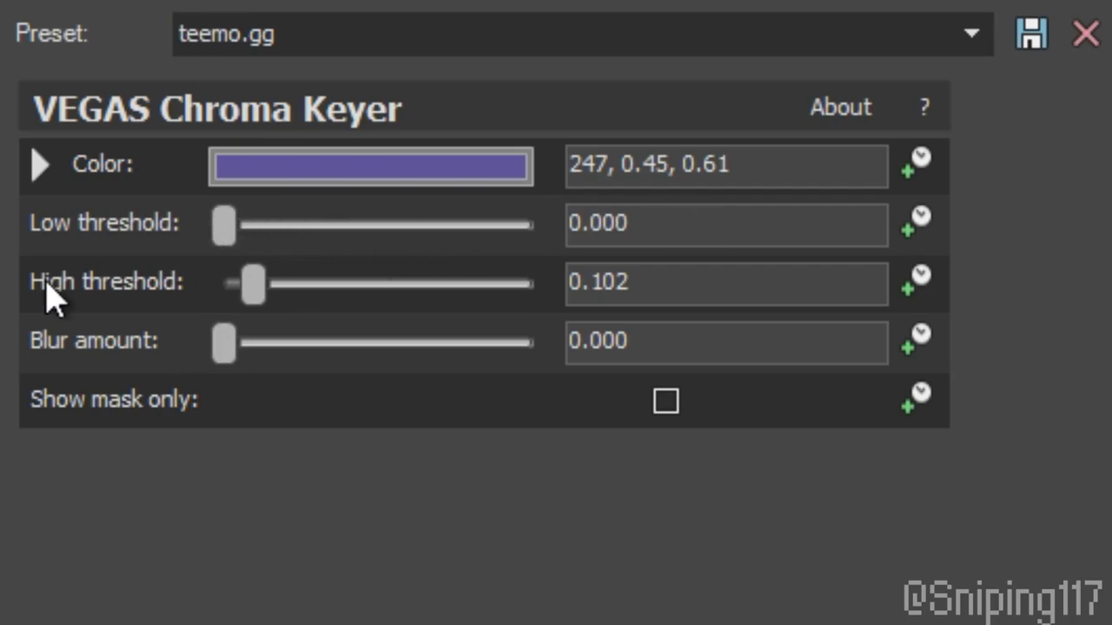
drag(252, 285, 534, 285)
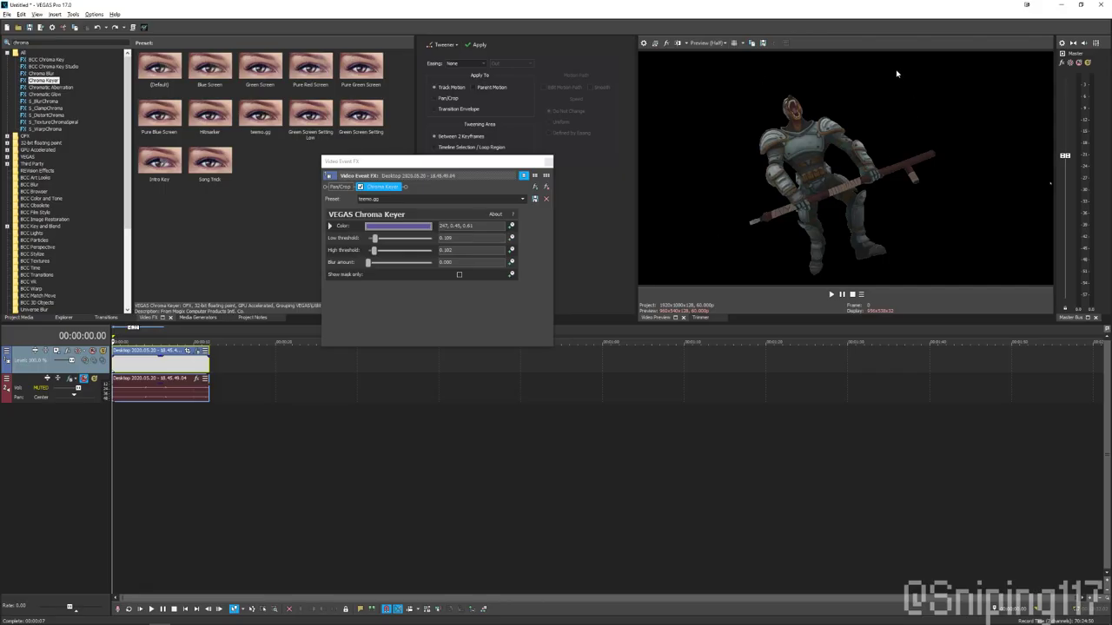
Examine the Chroma Keyer's key colour in its colour picker and the preset's threshold settings.
click(395, 228)
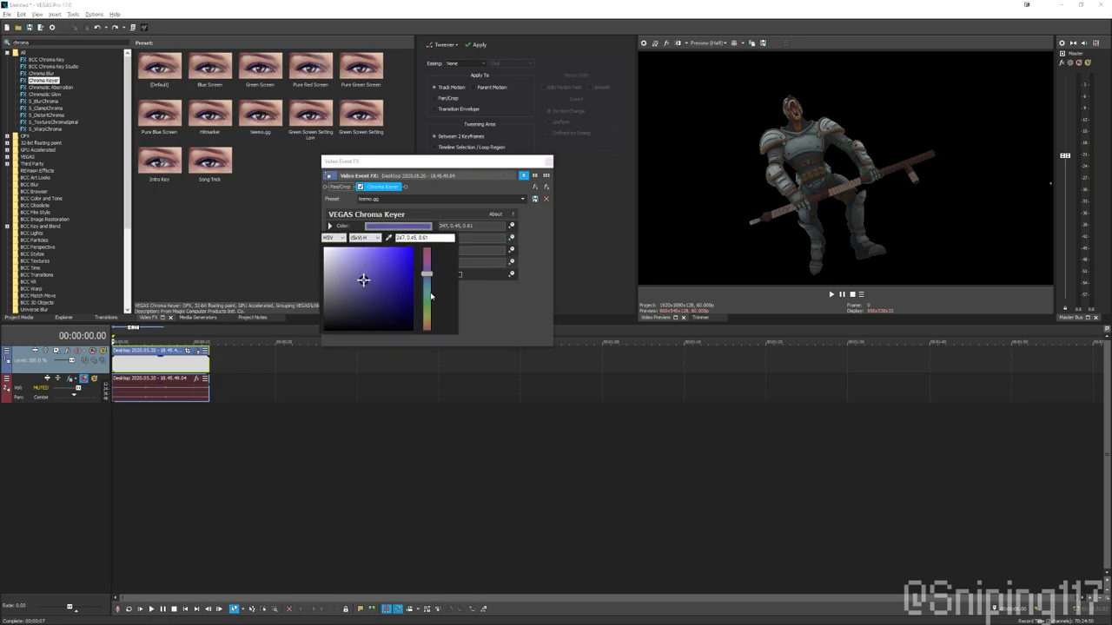
key(Escape)
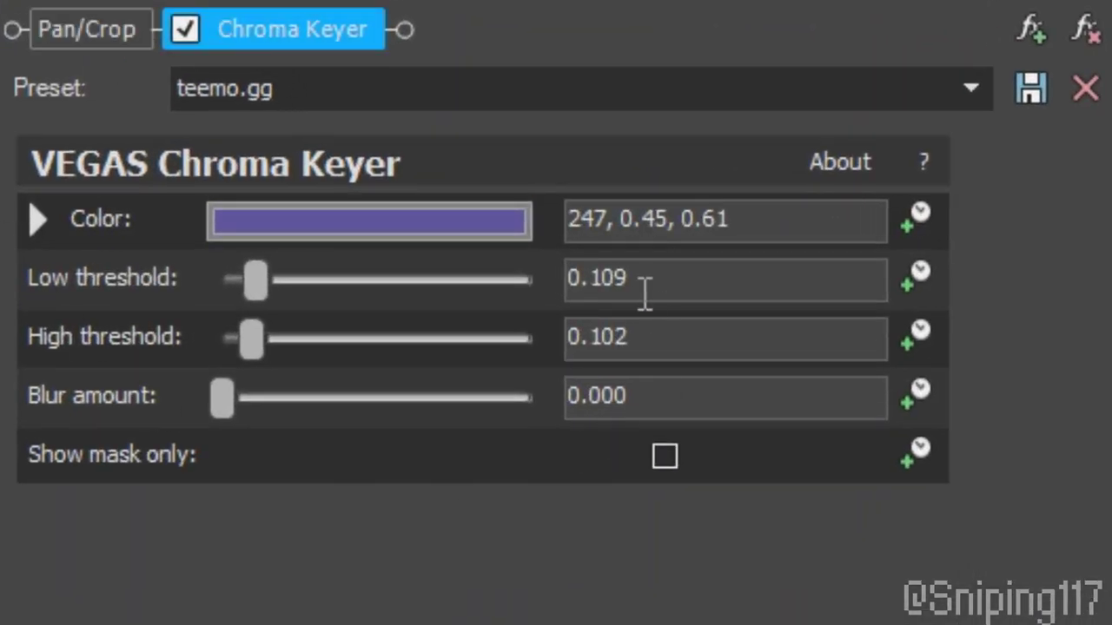
click(373, 87)
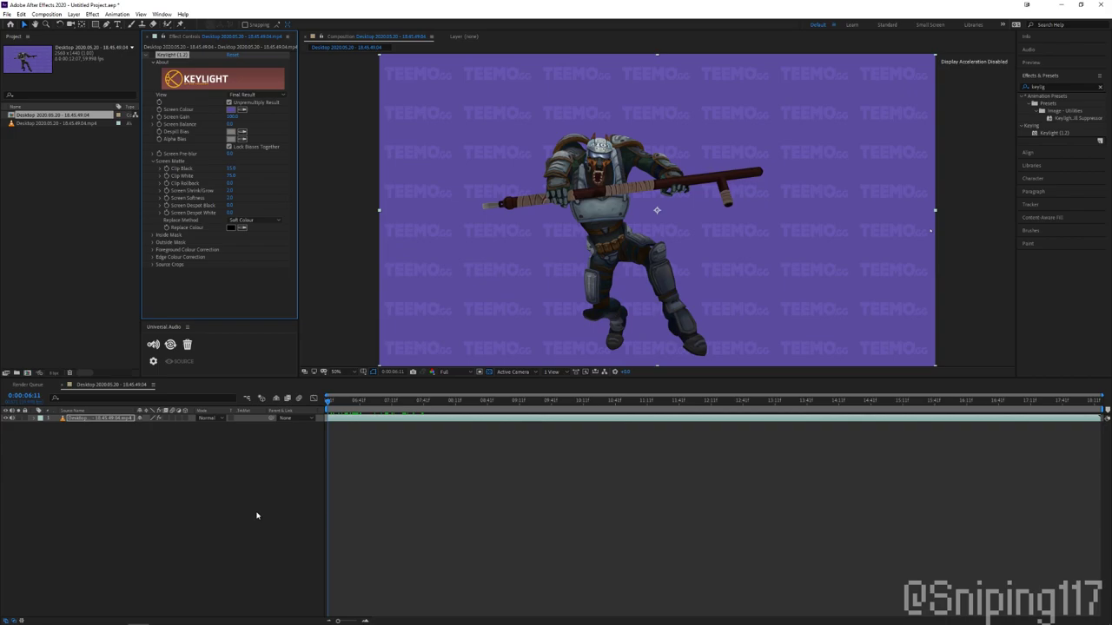
Try to make a new composition from the desktop recording MP4 in the After Effects project.
click(28, 241)
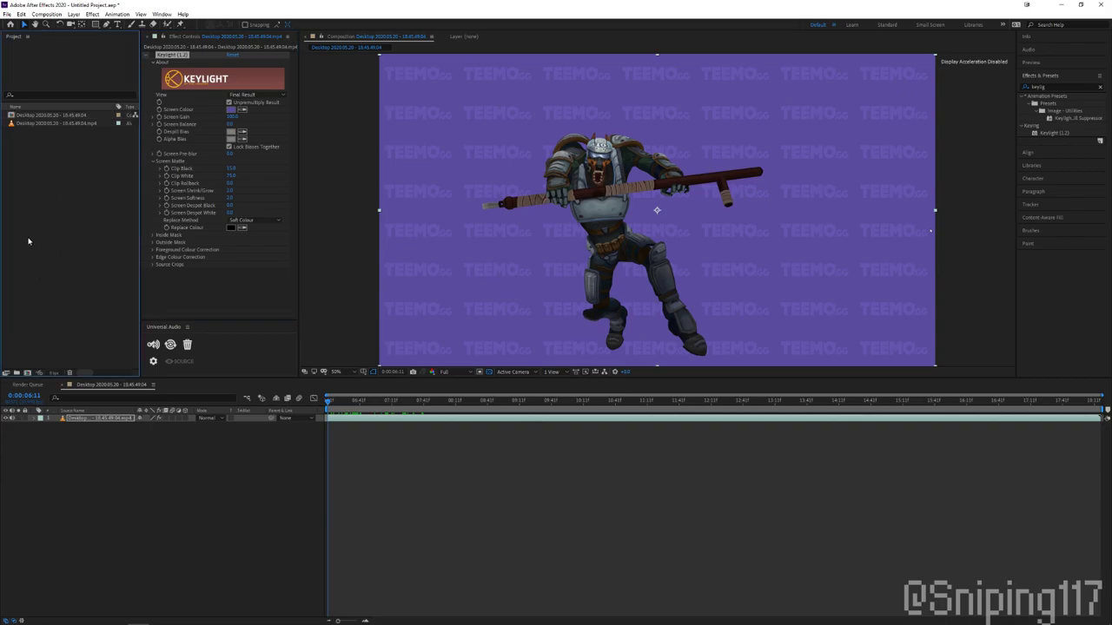
drag(26, 126, 28, 372)
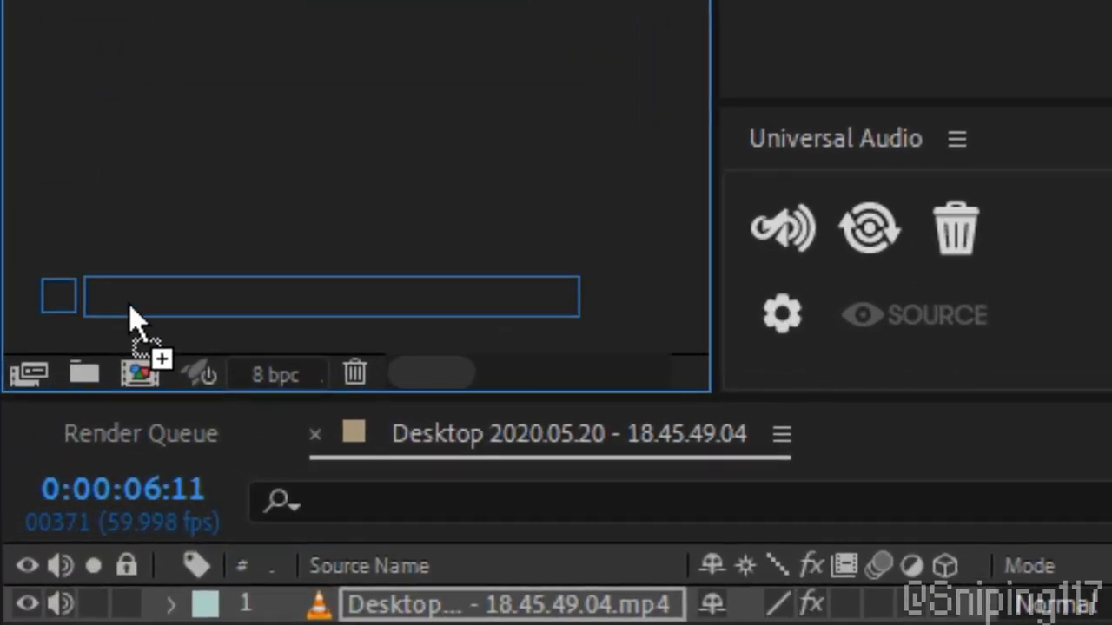
drag(146, 373, 55, 132)
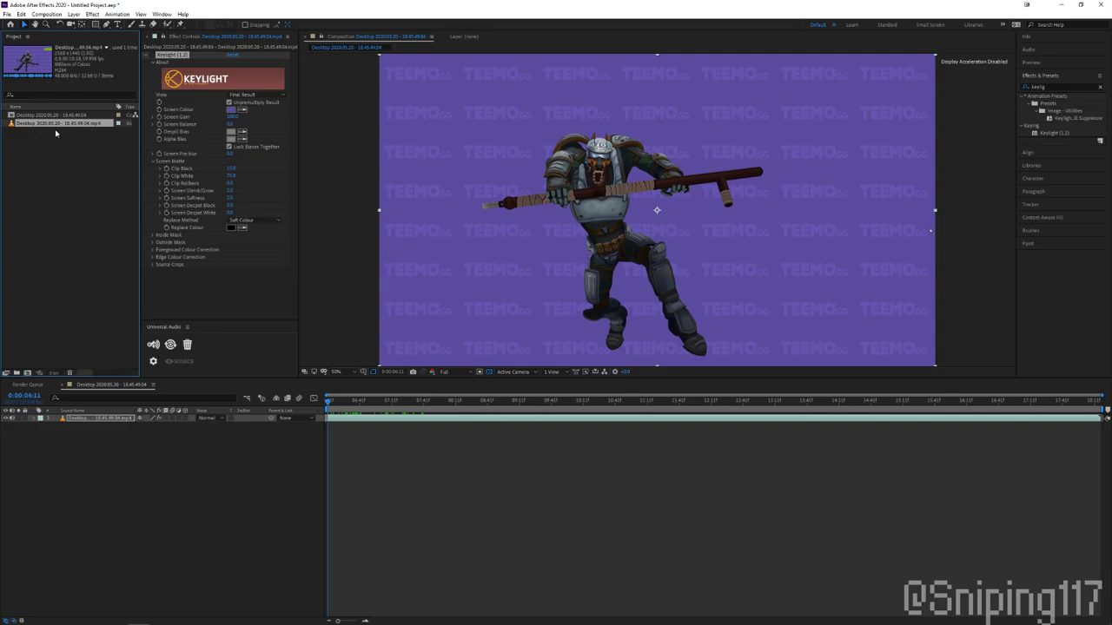
Search the effects for keylight and apply Keylight (1.2) to the desktop recording layer.
drag(1048, 87, 945, 97)
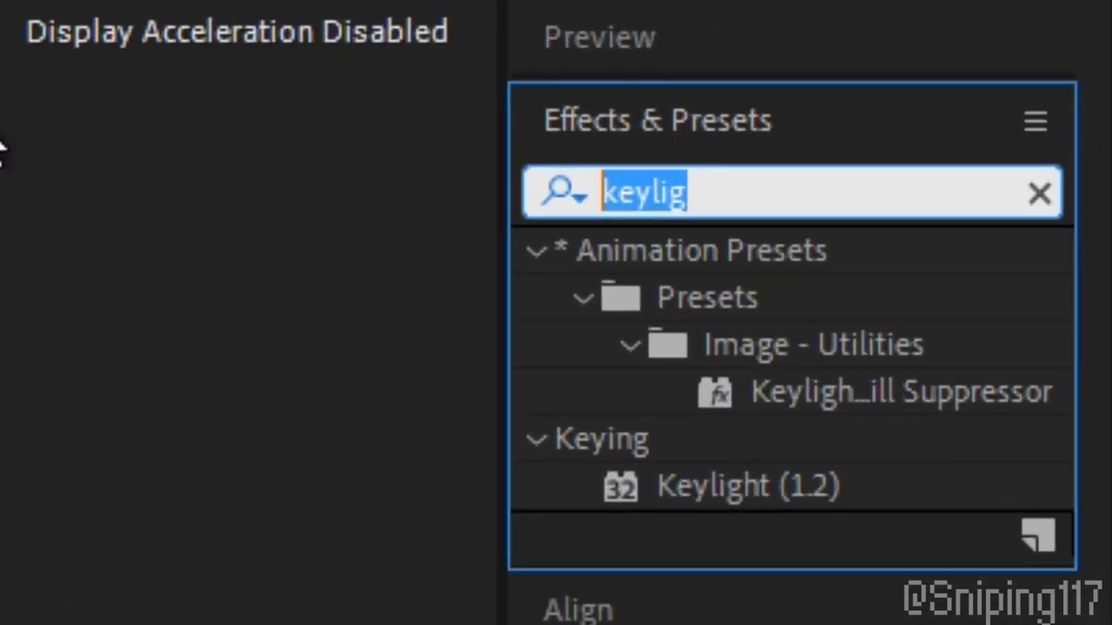
text(key)
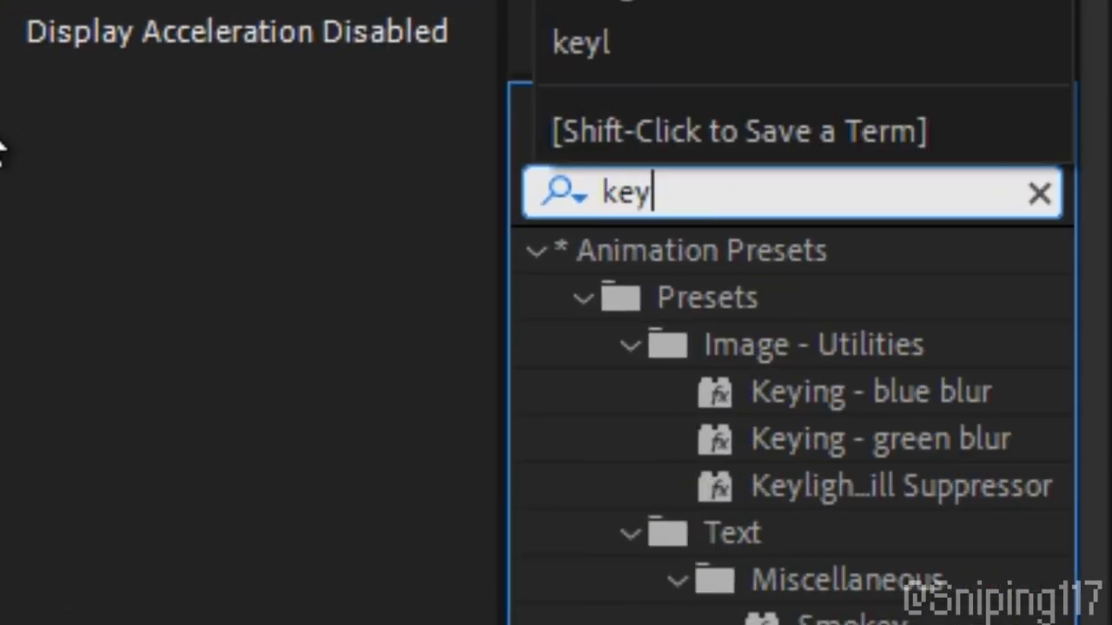
text(light)
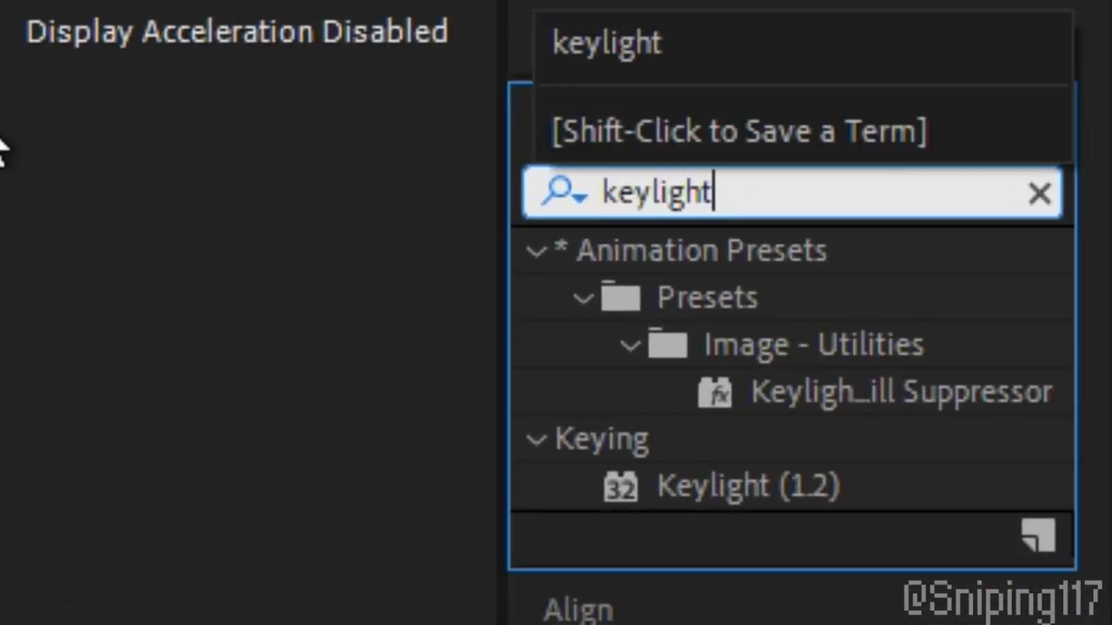
double_click(781, 489)
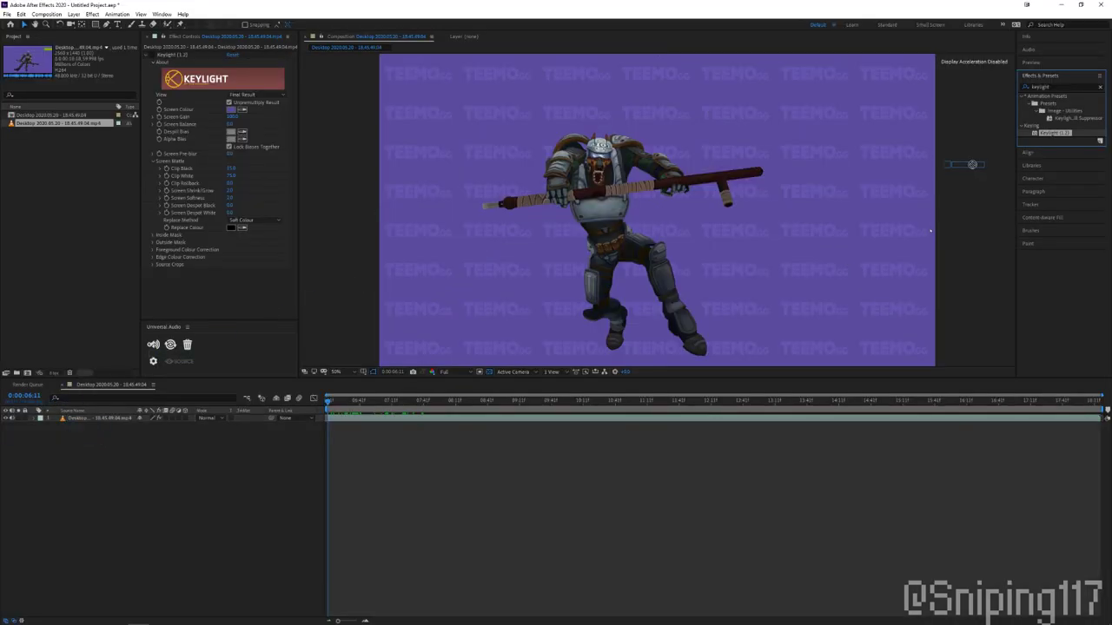
click(174, 165)
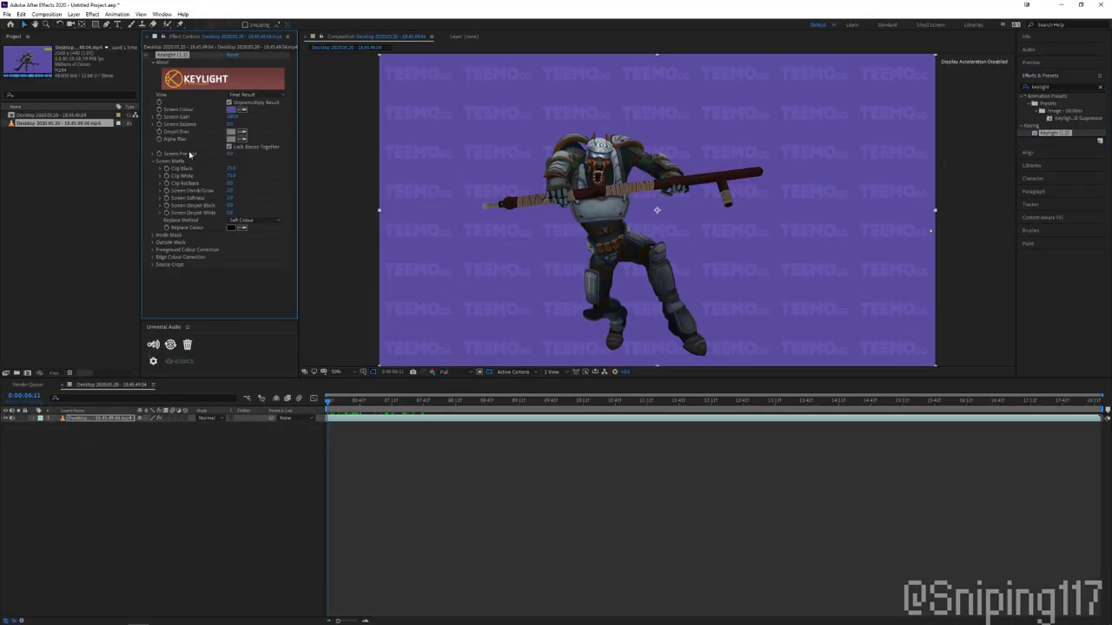
Key out the purple background with Keylight's screen colour and inspect the character's edges and colours up close.
click(242, 110)
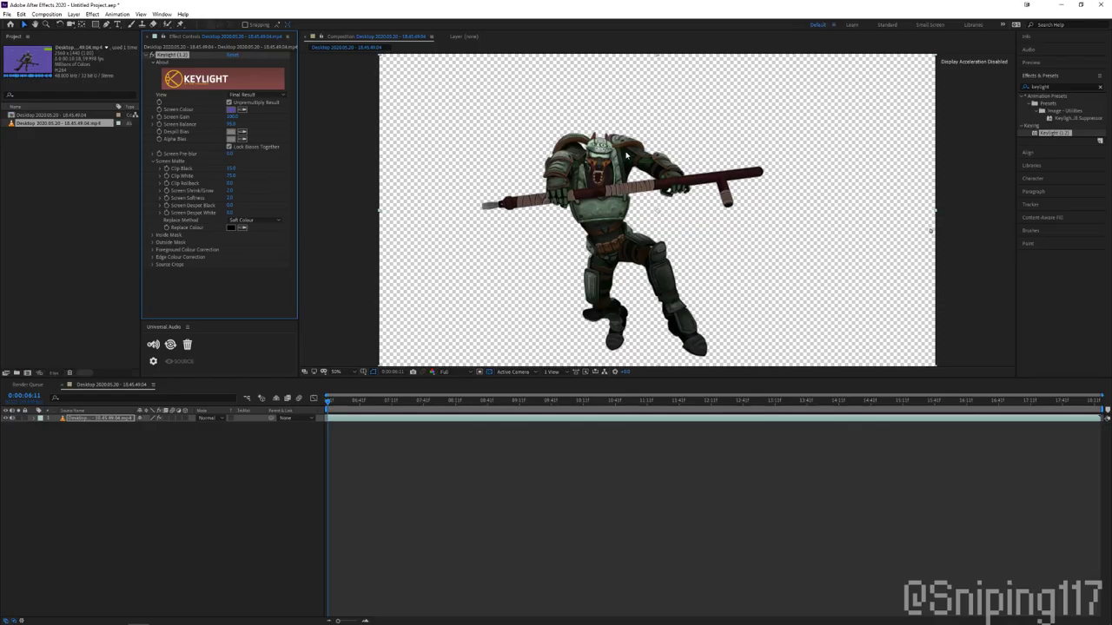
scroll(626, 154, up, 4)
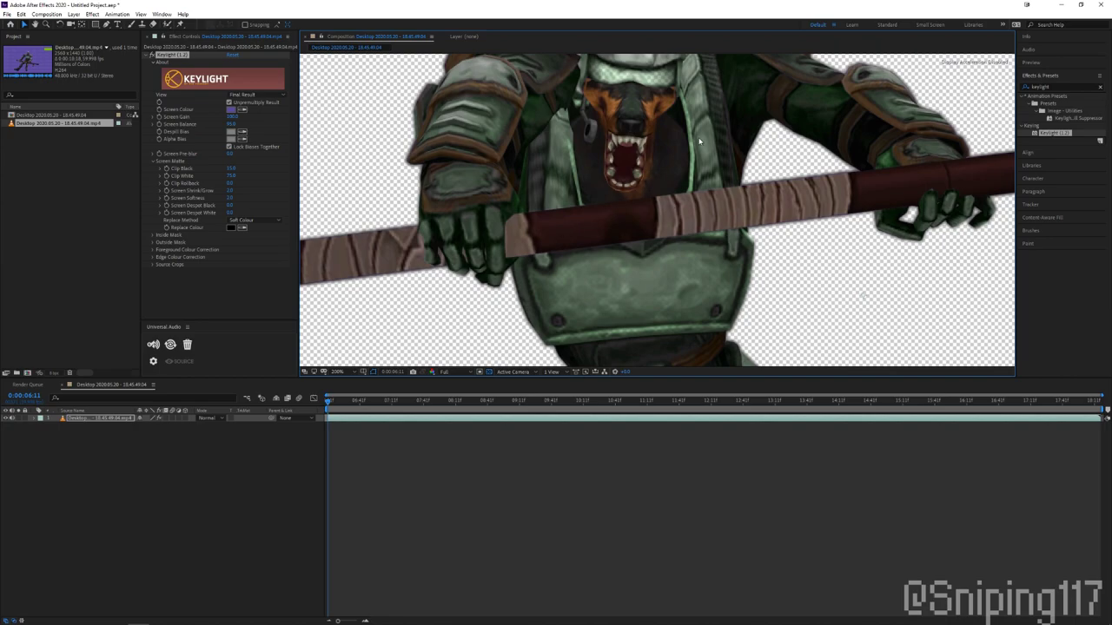
scroll(699, 141, up, 3)
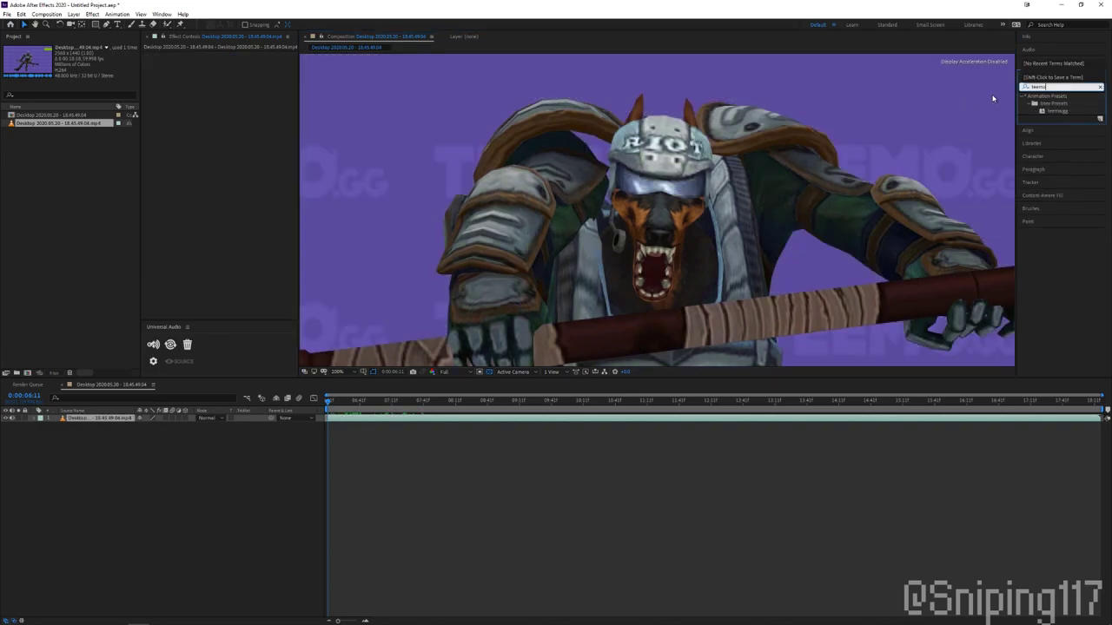
Replace the layer's Keylight effect with the teemogg user preset, found by searching the effects for teemo.
click(1018, 111)
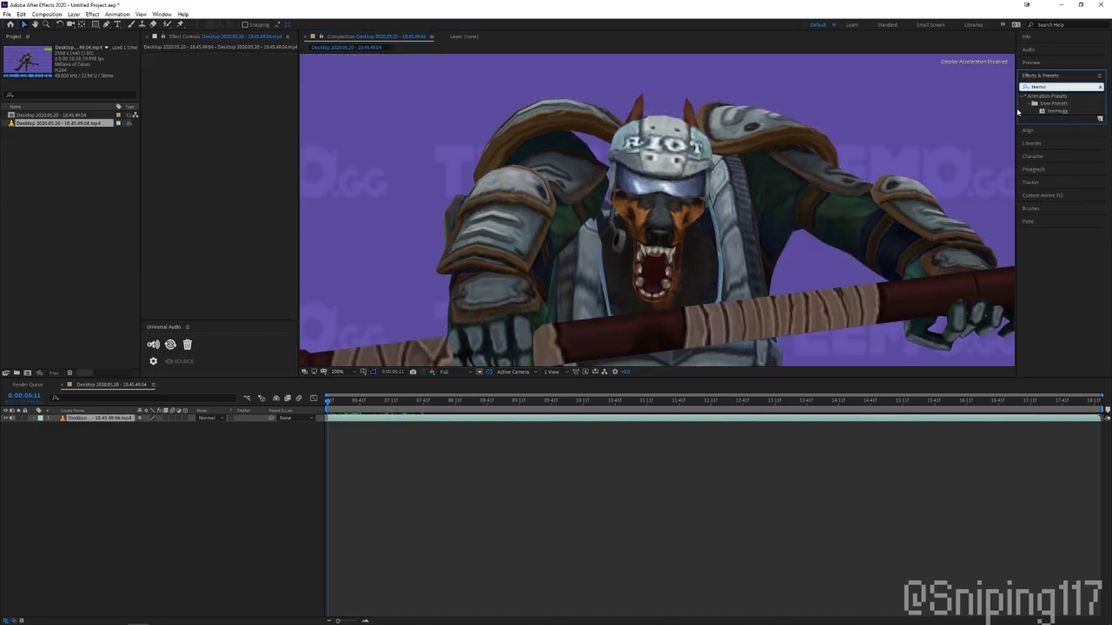
double_click(1051, 113)
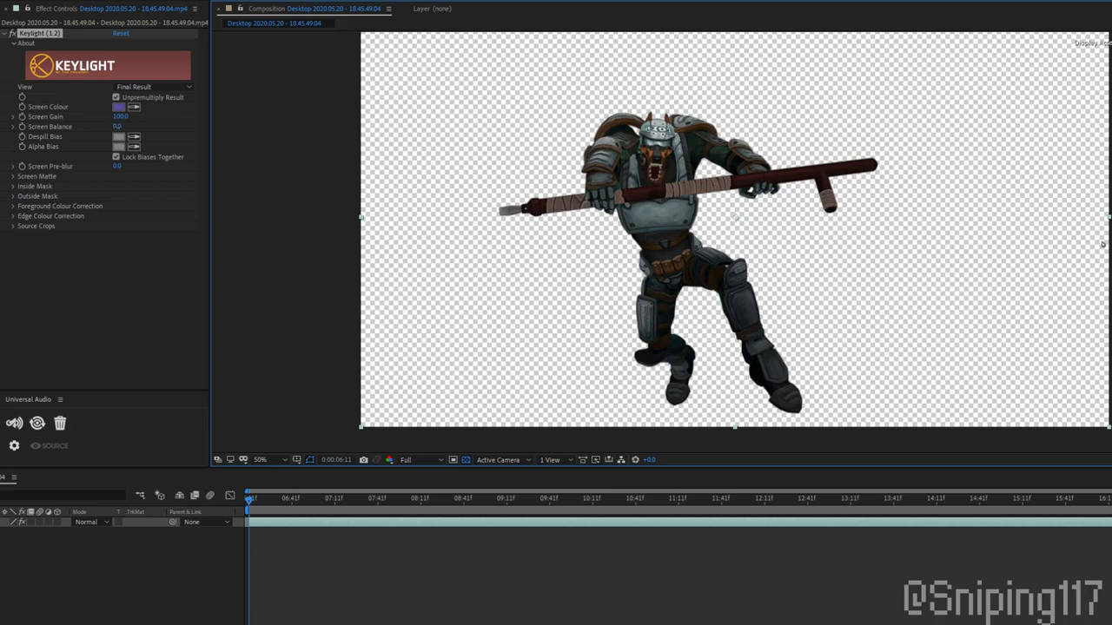
Try a Screen Balance of 100.0 in Keylight and undo it.
click(116, 126)
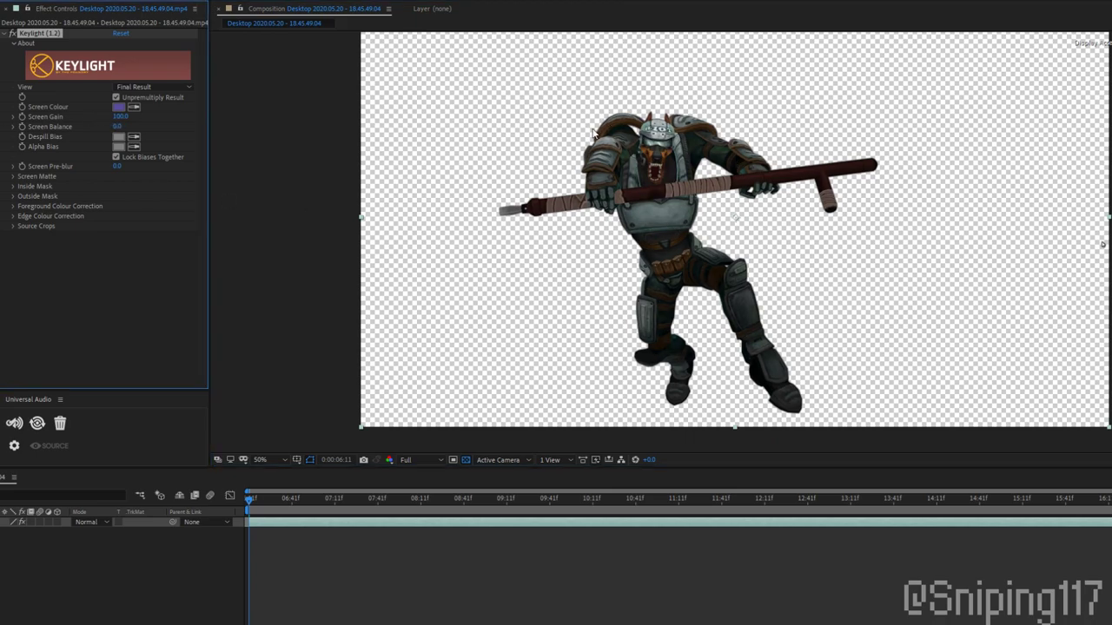
key(ctrl+z)
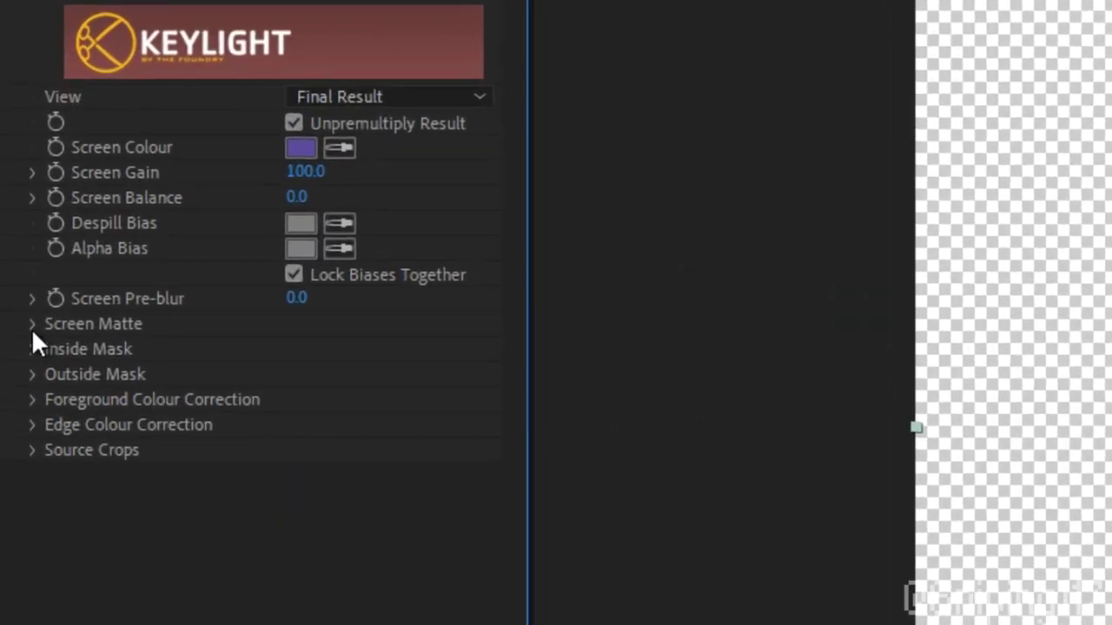
Expand Keylight's Screen Matte settings and check the key in the view options and on the frame at 0:00:10:39.
click(13, 177)
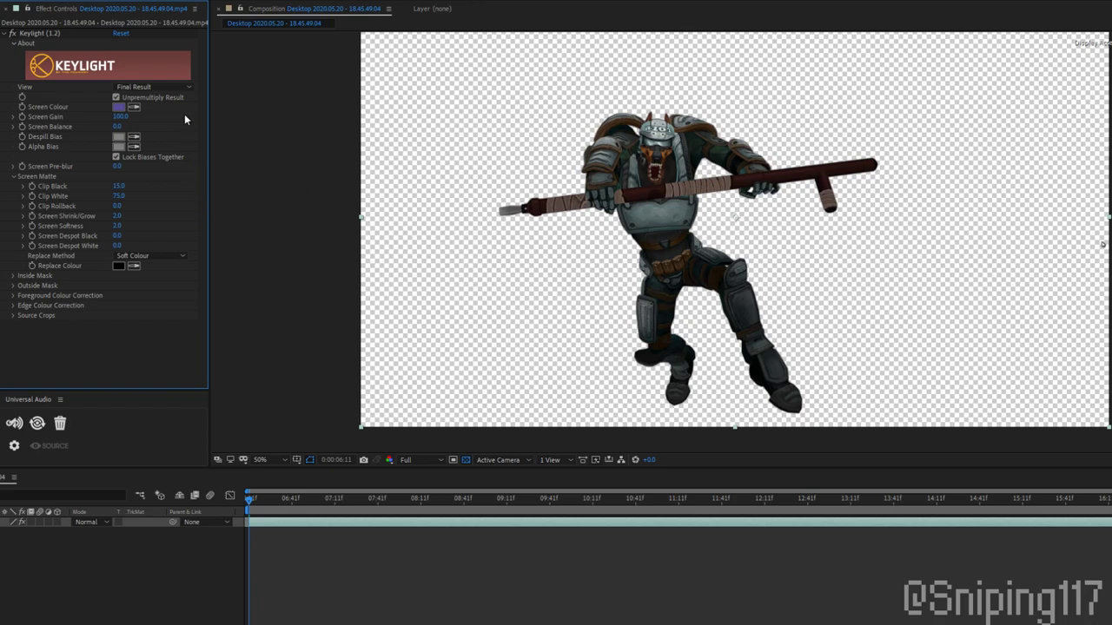
click(144, 86)
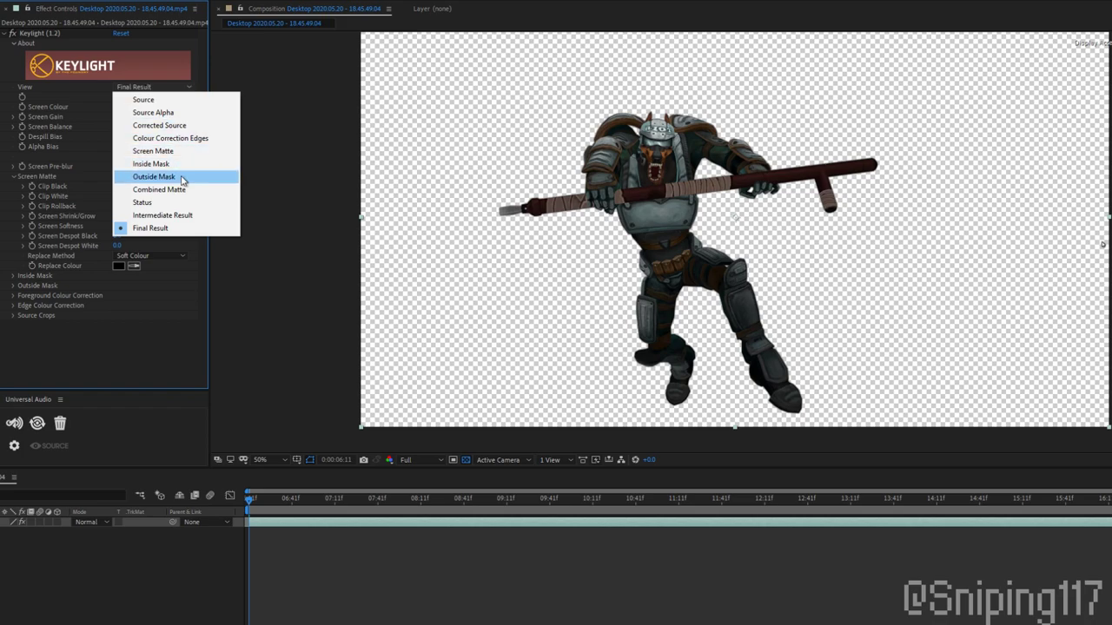
click(152, 151)
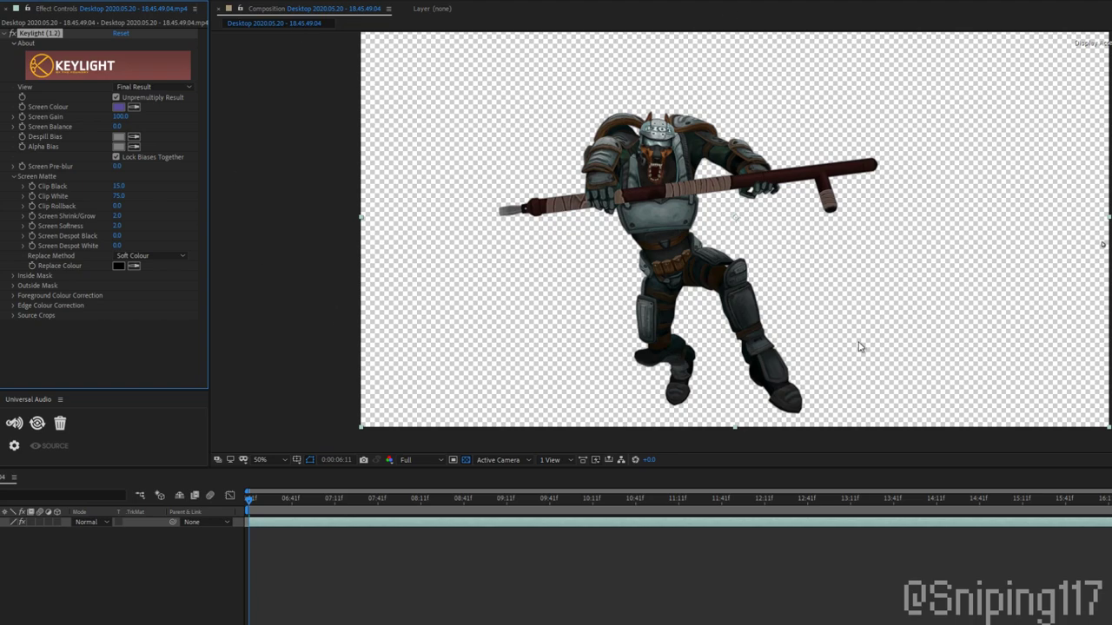
click(668, 500)
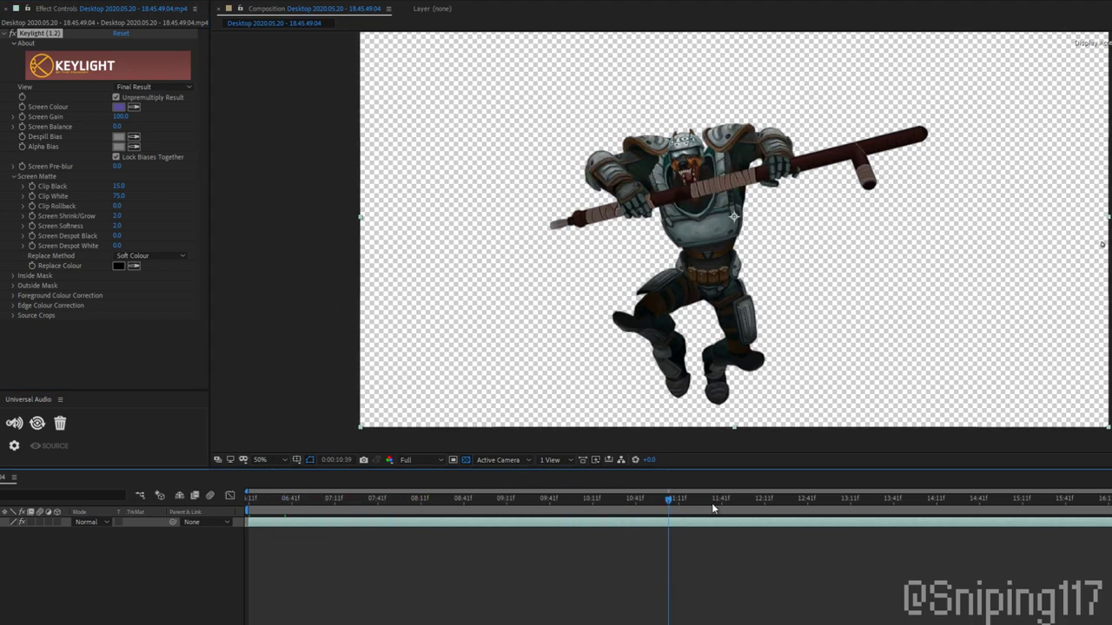
drag(713, 509, 1047, 482)
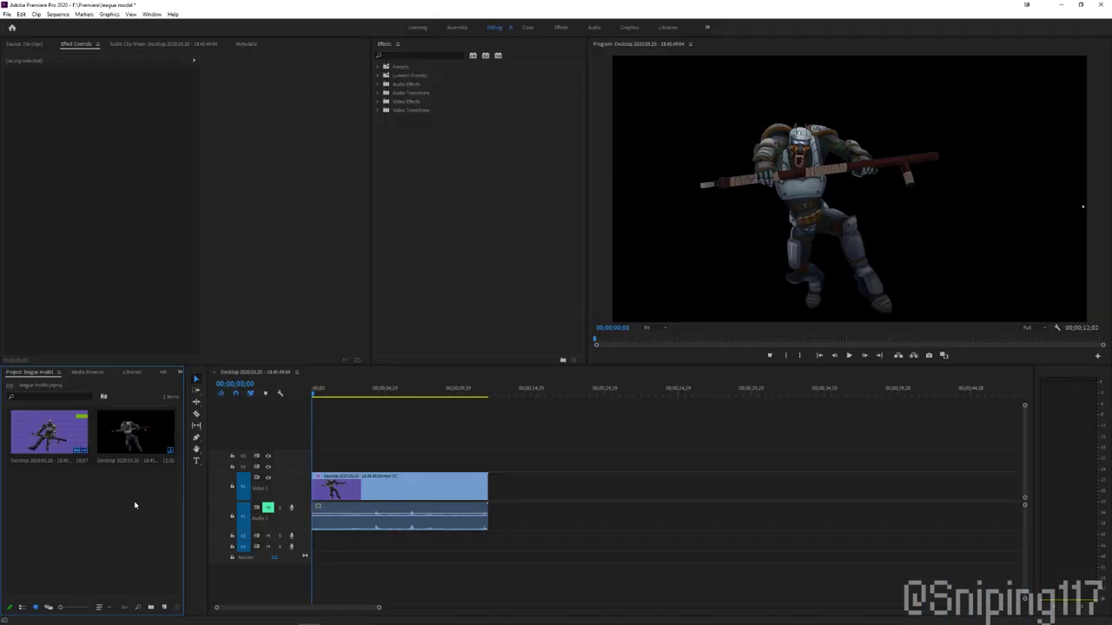
Switch to Premiere Pro, find Ultra Key by searching the effects for ultra, and select the character clip on Video 1.
click(57, 434)
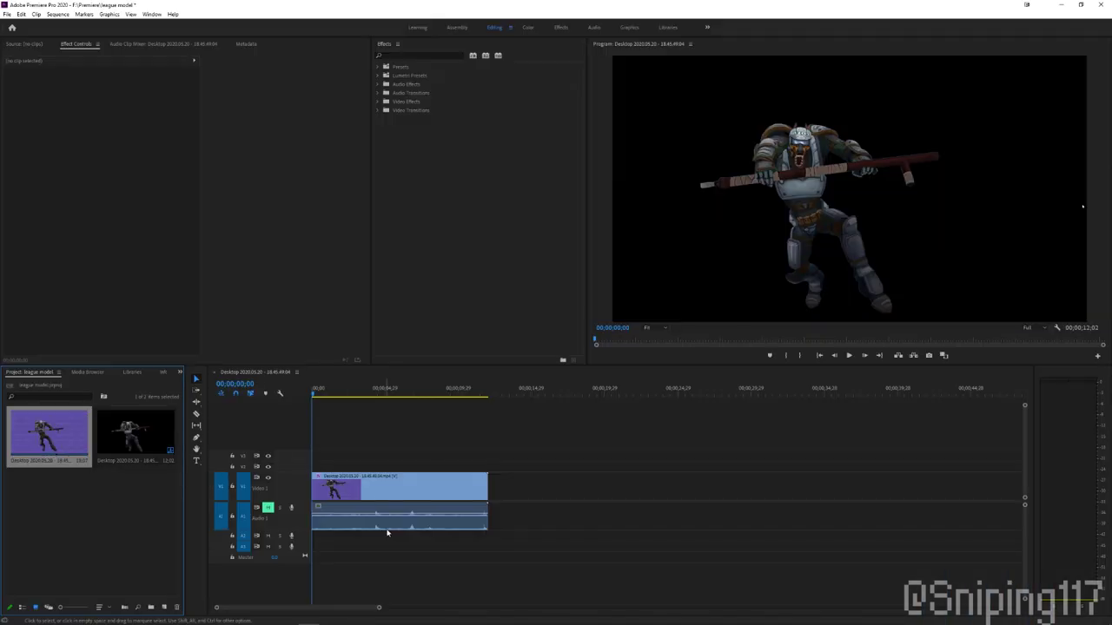
click(414, 55)
text(ultra)
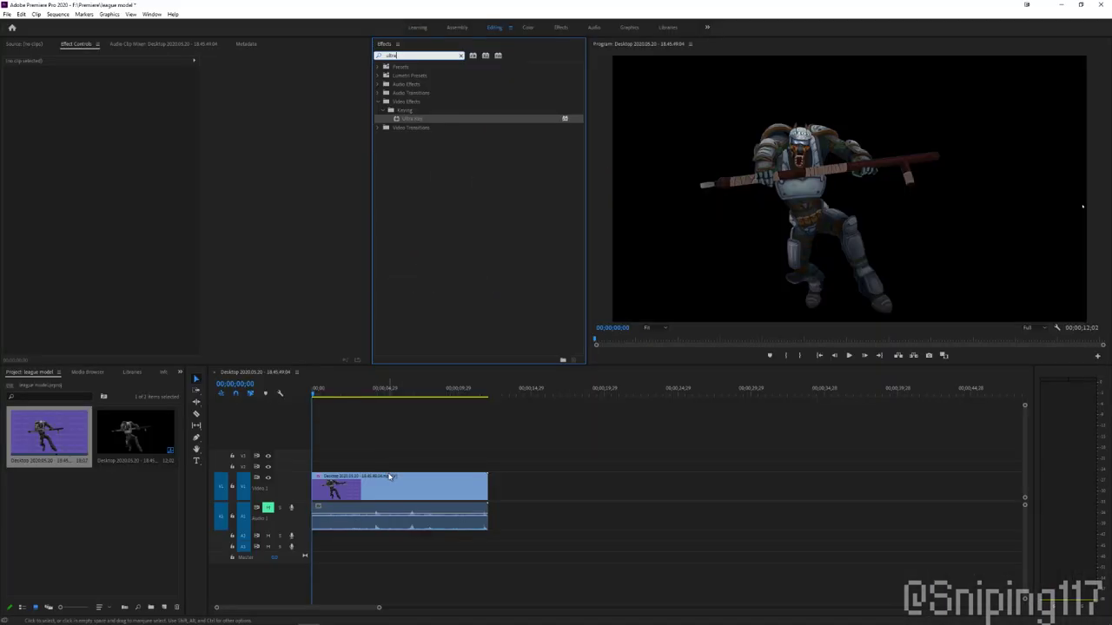
click(390, 478)
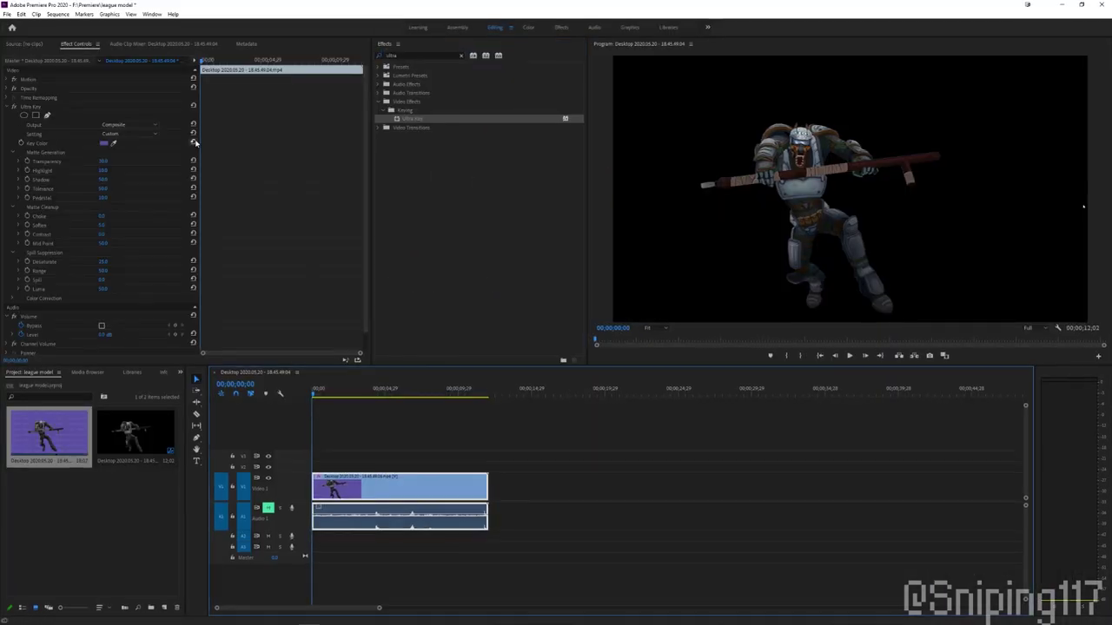
Set Ultra Key's key colour by sampling the purple background and check the effect's Matte Generation settings.
scroll(538, 81, down, 5)
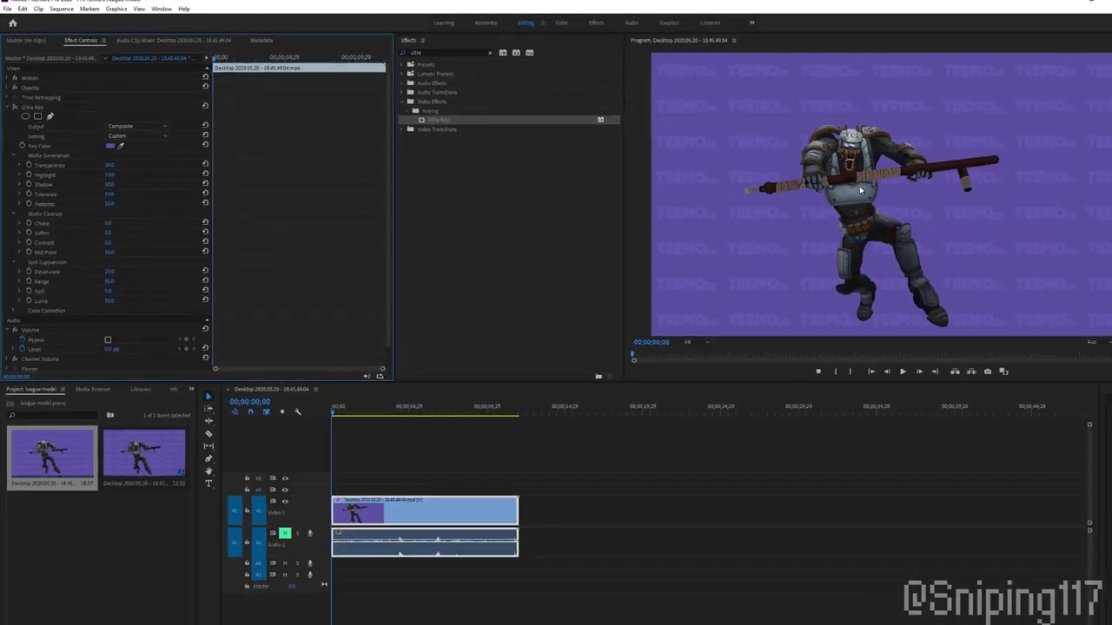
click(671, 134)
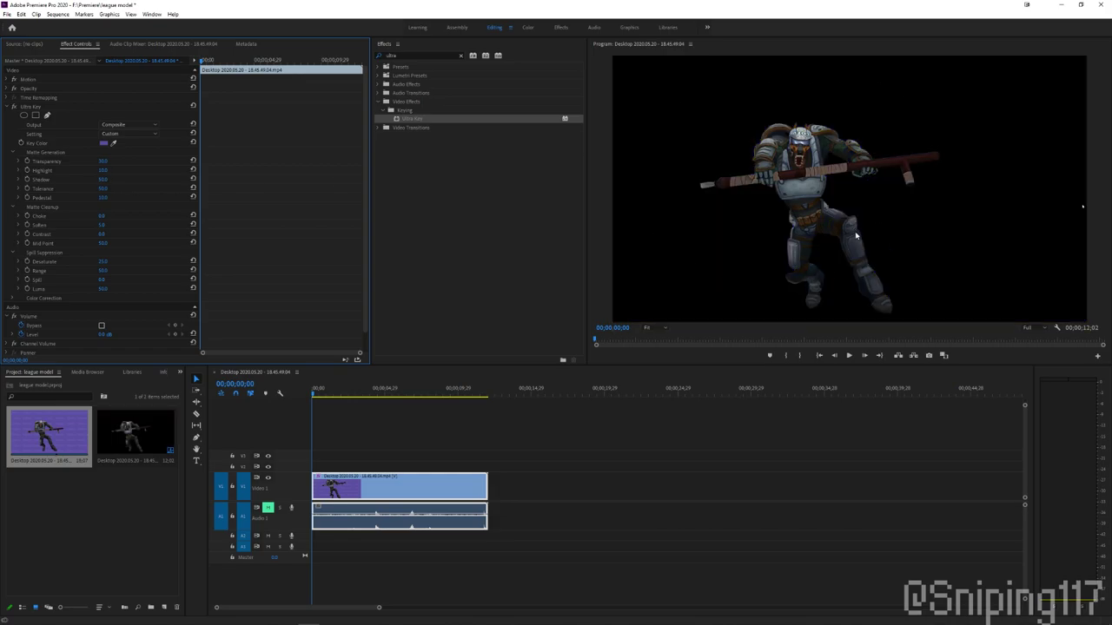
click(461, 254)
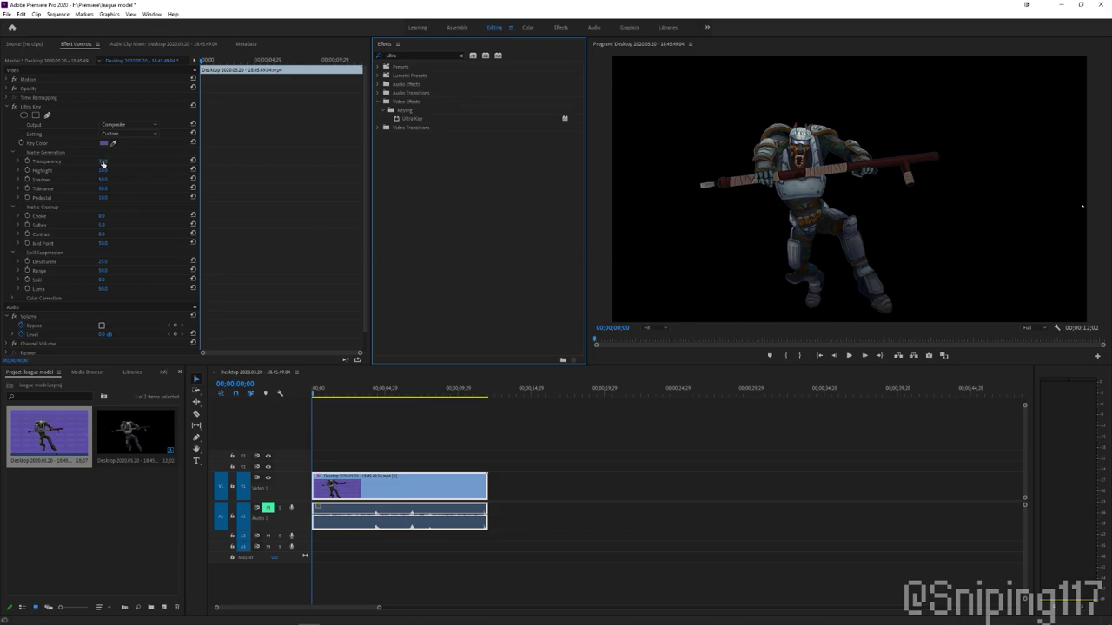
click(103, 162)
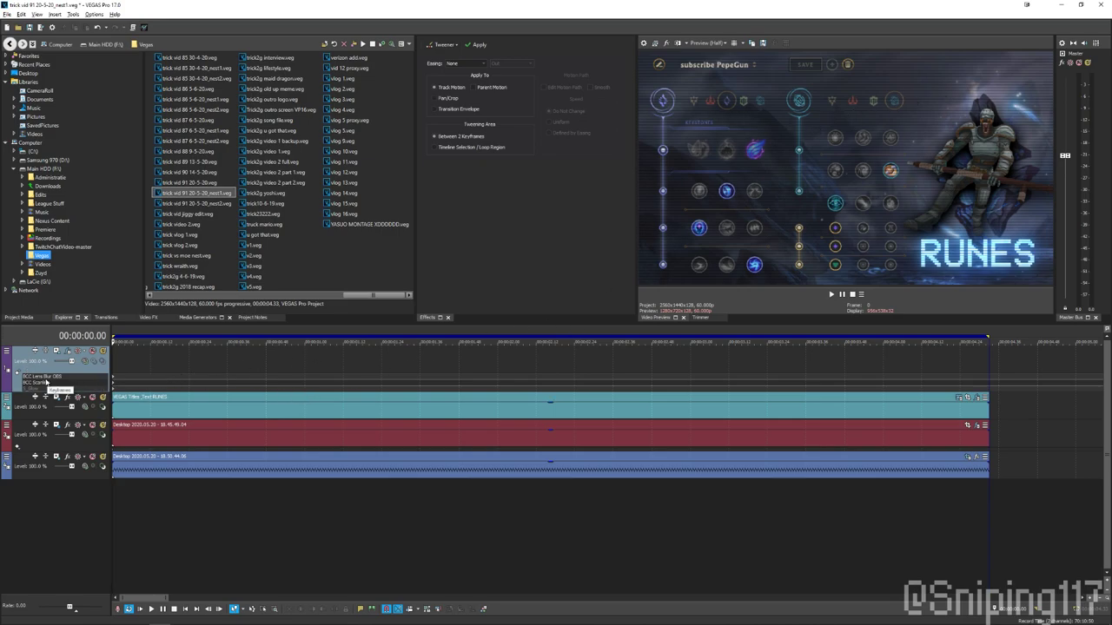
Switch to VEGAS Pro, open Track 1's BCC Scanline effect in an enlarged window and toggle S_Glow to compare its look.
click(53, 384)
drag(448, 309, 531, 484)
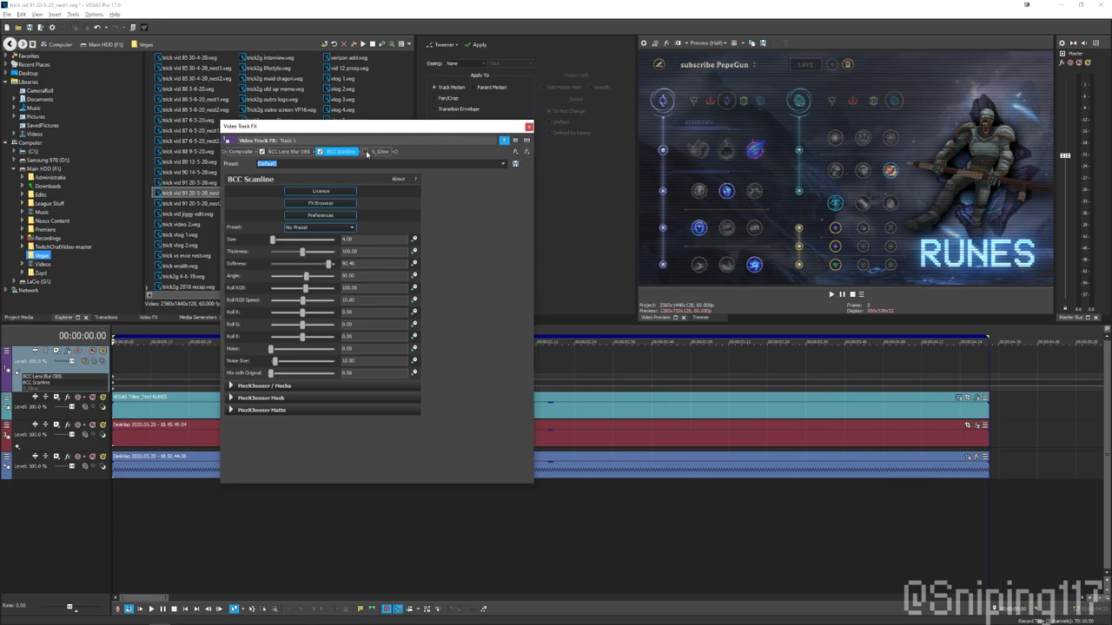
click(366, 152)
click(366, 152)
click(365, 152)
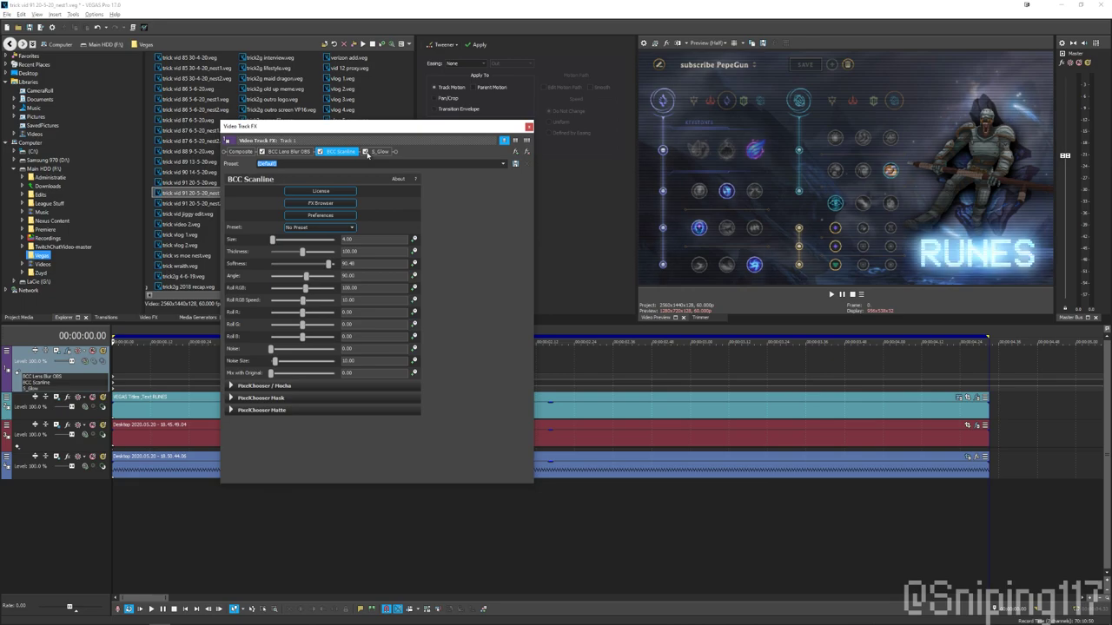
click(366, 152)
click(365, 152)
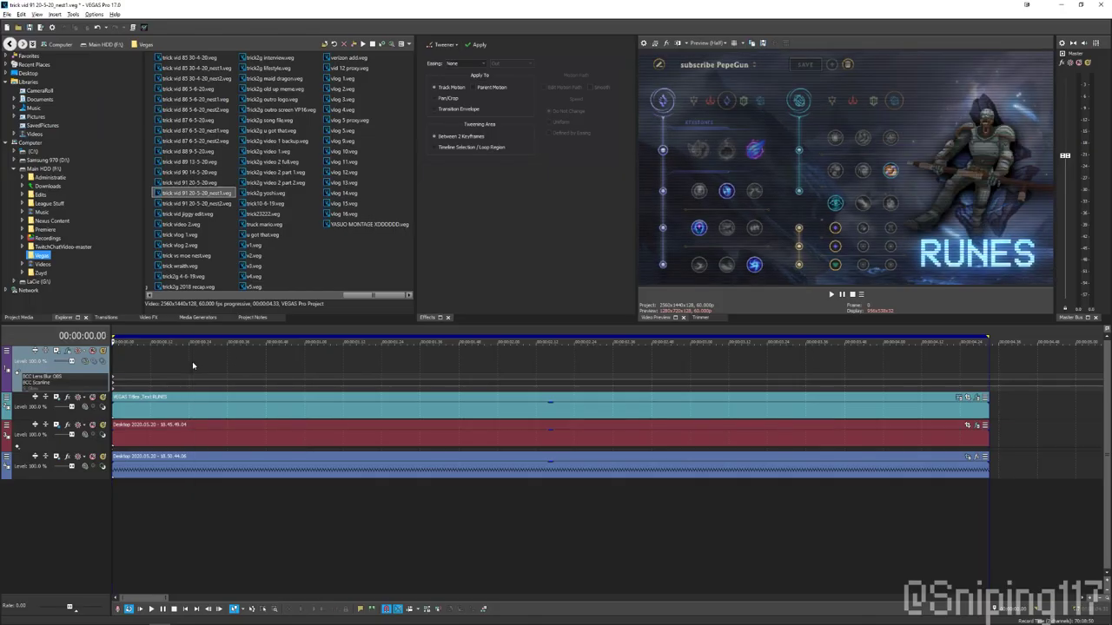
Preview the runes scene and examine the Holomatrix settings on the RUNES text event, including colour, glow and scan lines.
key(space)
click(976, 397)
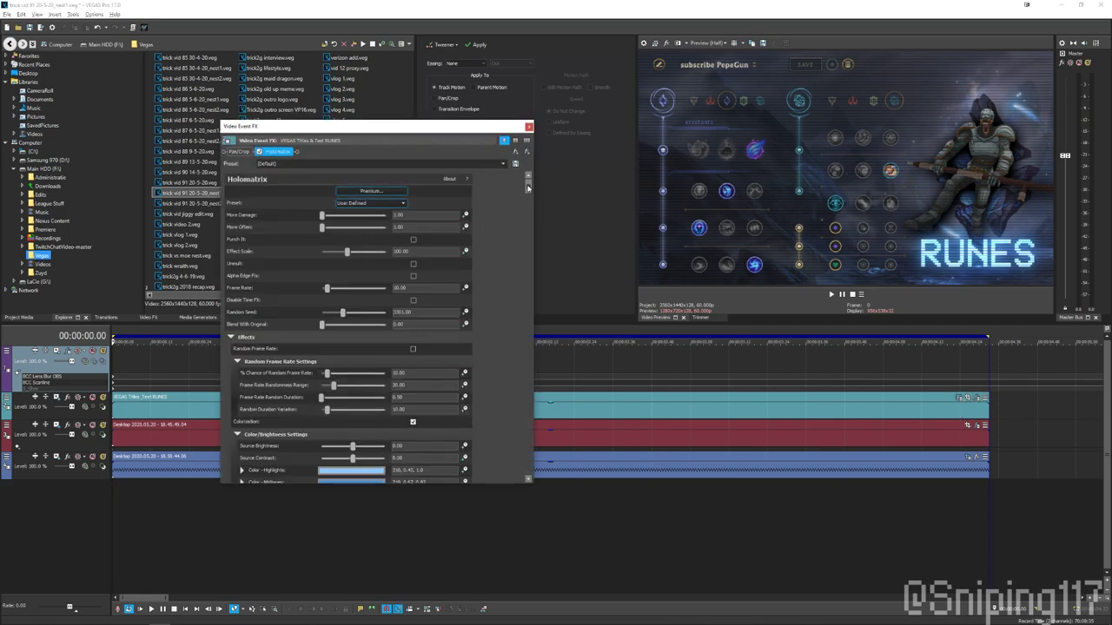
drag(528, 187, 529, 225)
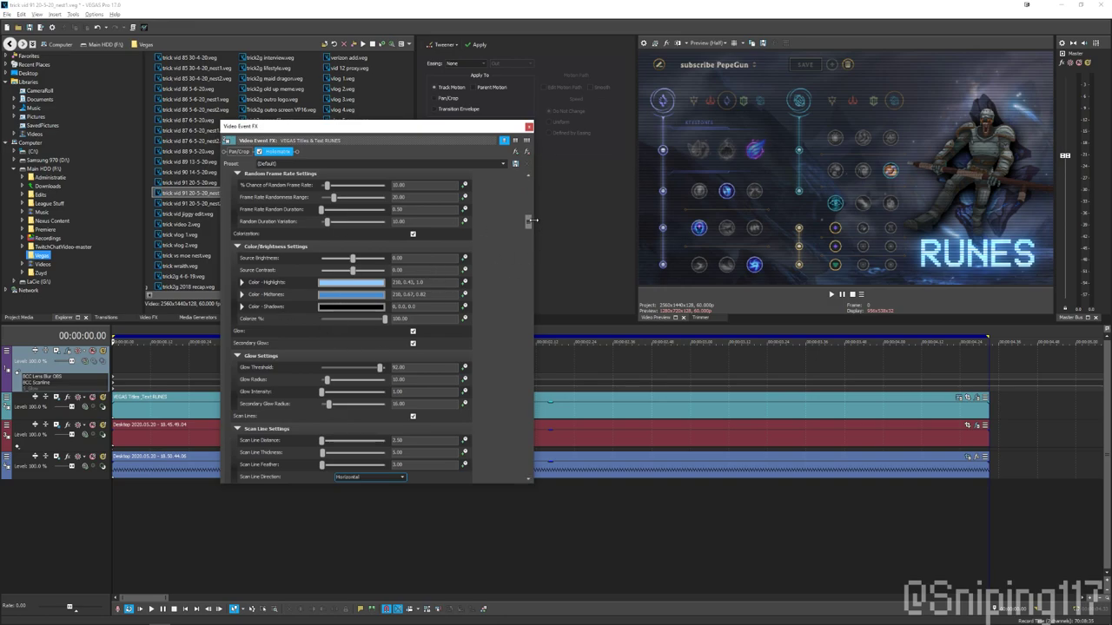
drag(527, 224, 528, 186)
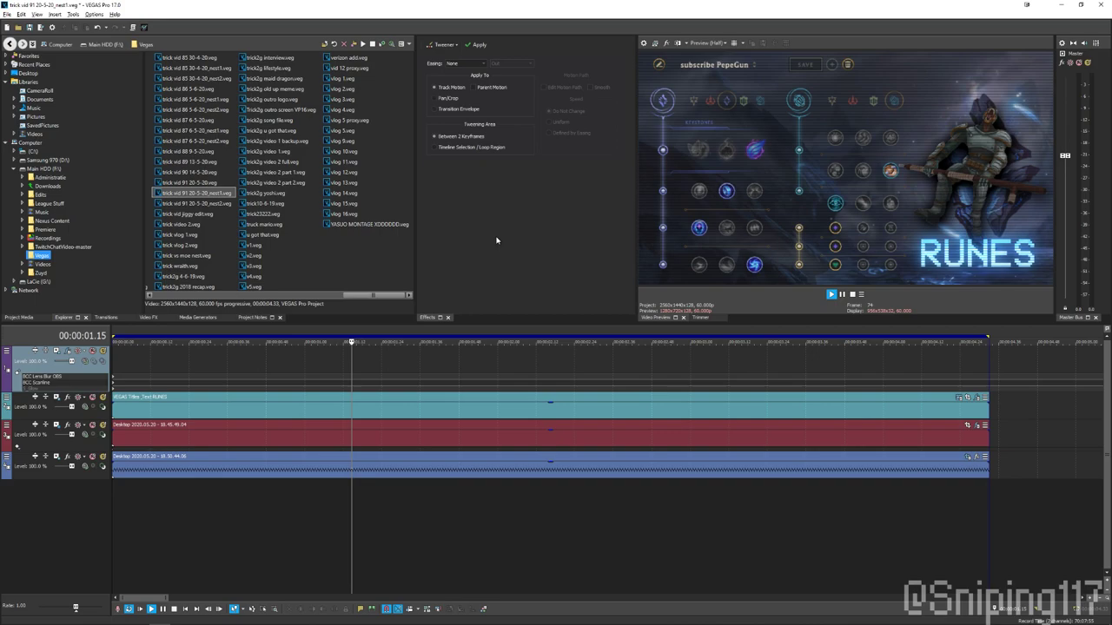